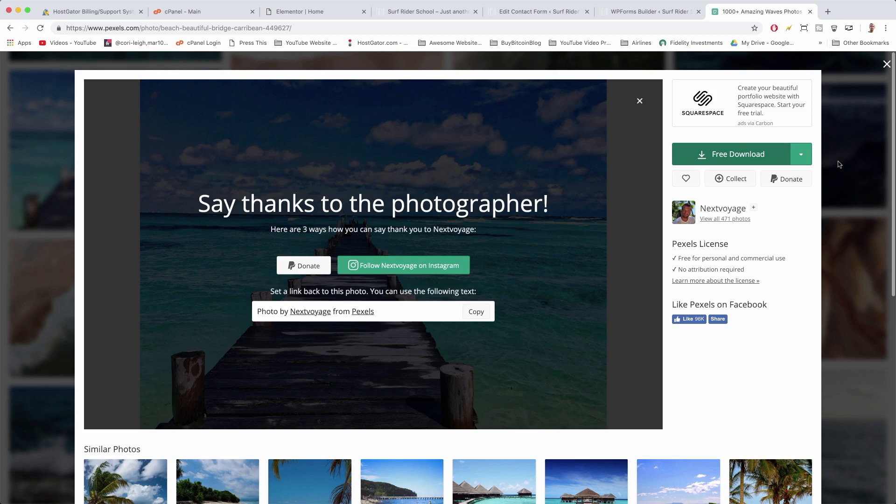
# Open a new blank browser tab beside the Pexels beach-pier photo.
pyautogui.click(828, 12)
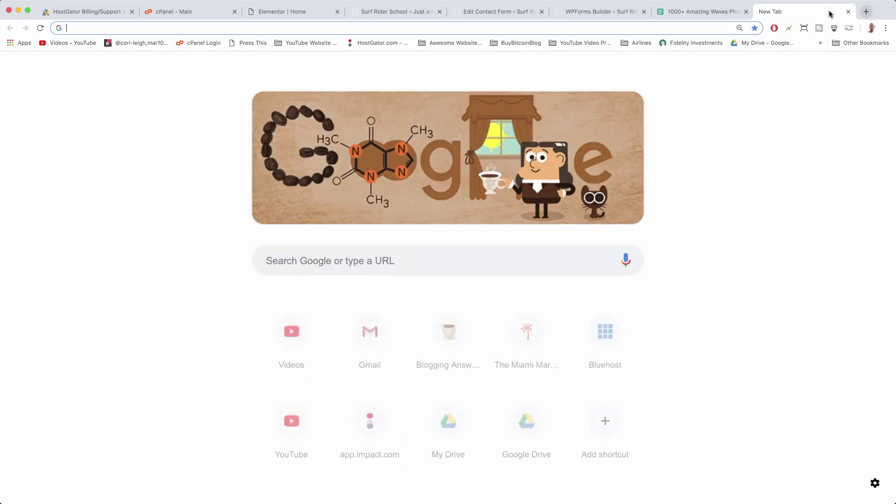
# Load Gmail and open the HostGator 'Your Account Info' email.
pyautogui.write('gmail')
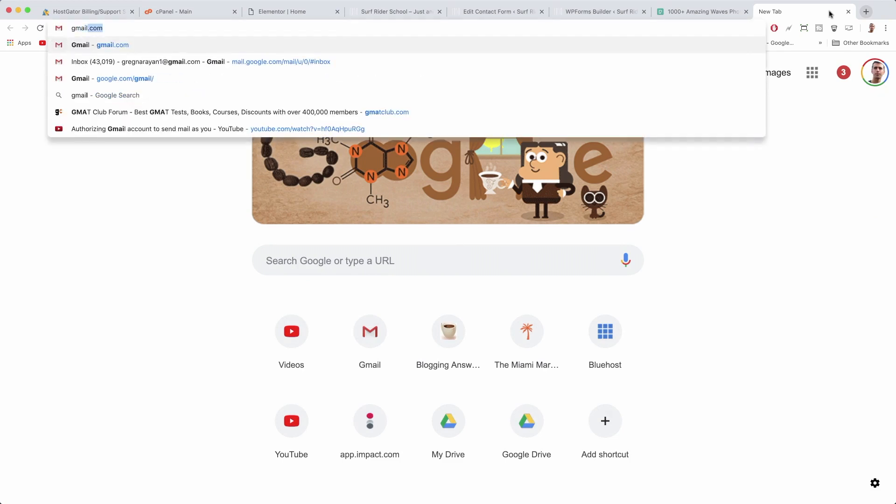
pyautogui.press('Return')
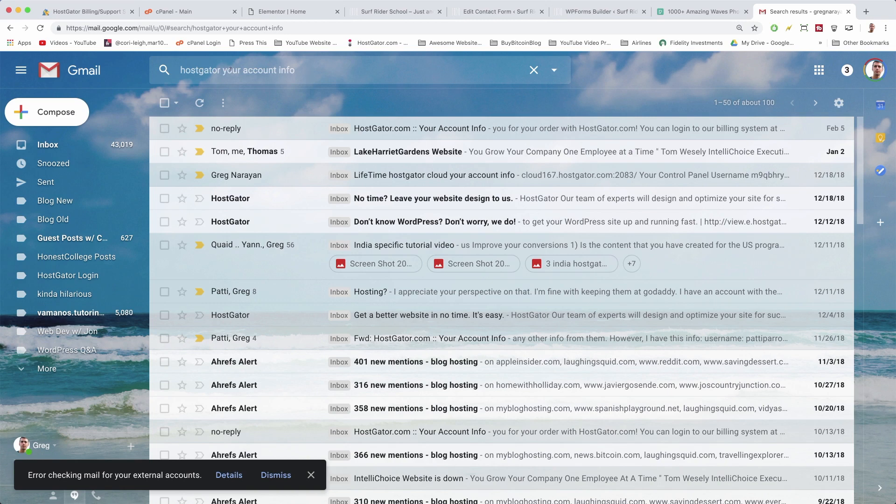
pyautogui.click(460, 129)
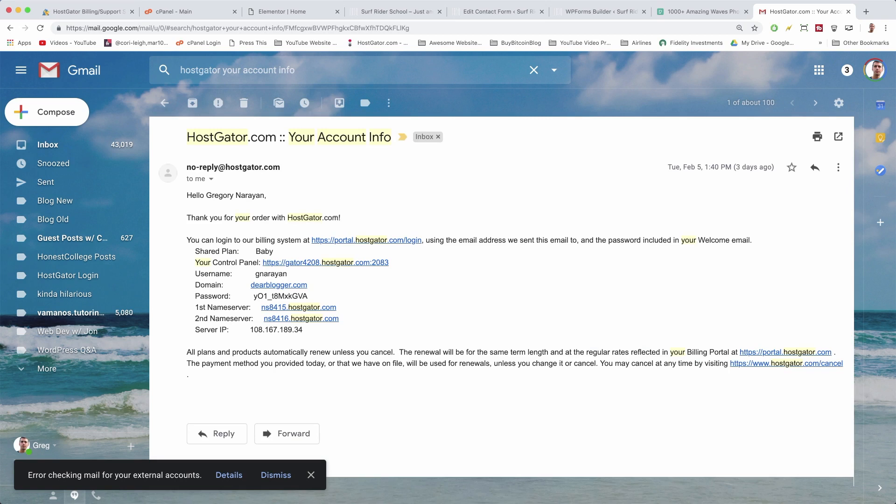
# Copy the account password from the email and open the Control Panel login page.
pyautogui.moveTo(309, 296); pyautogui.dragTo(255, 295)
pyautogui.rightClick(276, 297)
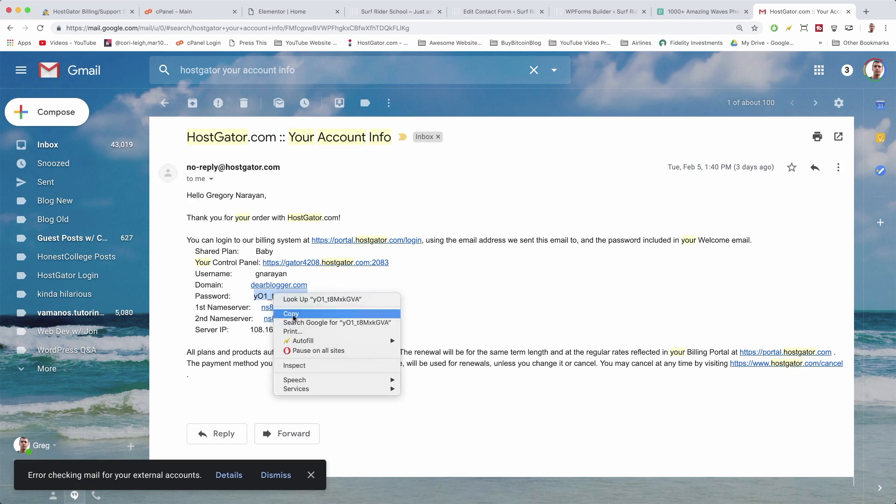
pyautogui.click(316, 264)
pyautogui.click(316, 263)
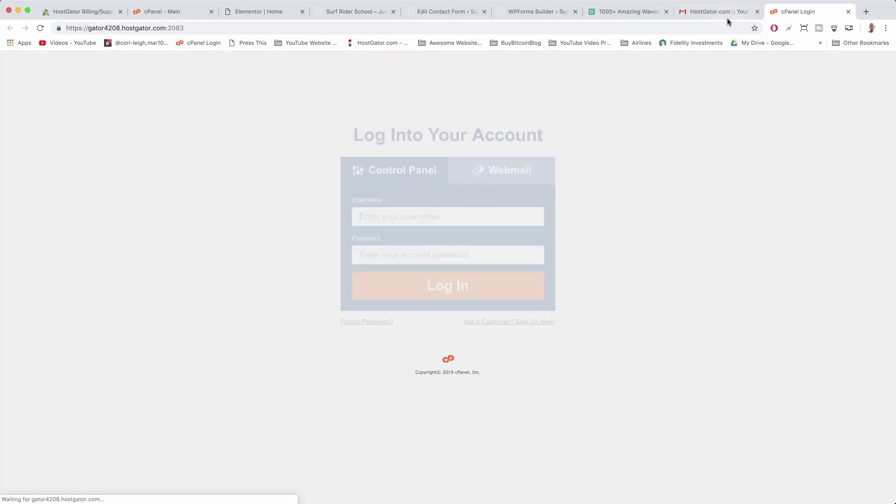
# Log into cPanel and go to the Email Accounts page for dearblogger.com.
pyautogui.click(485, 289)
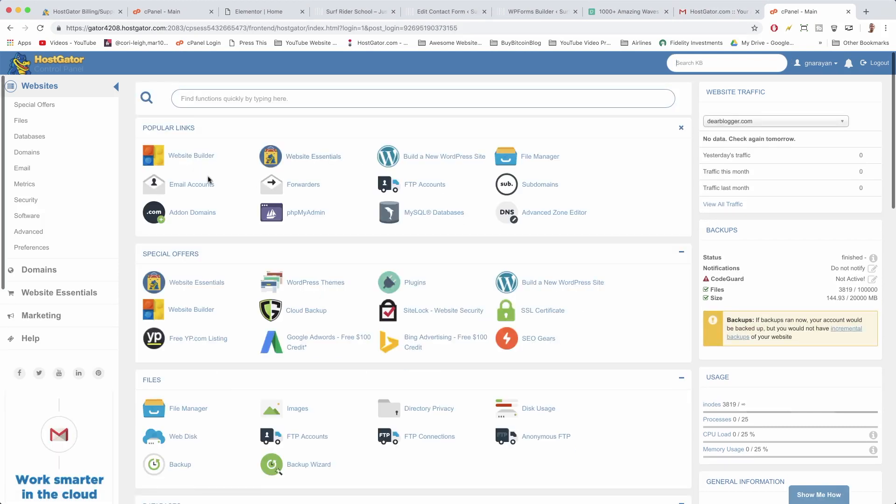
pyautogui.click(197, 185)
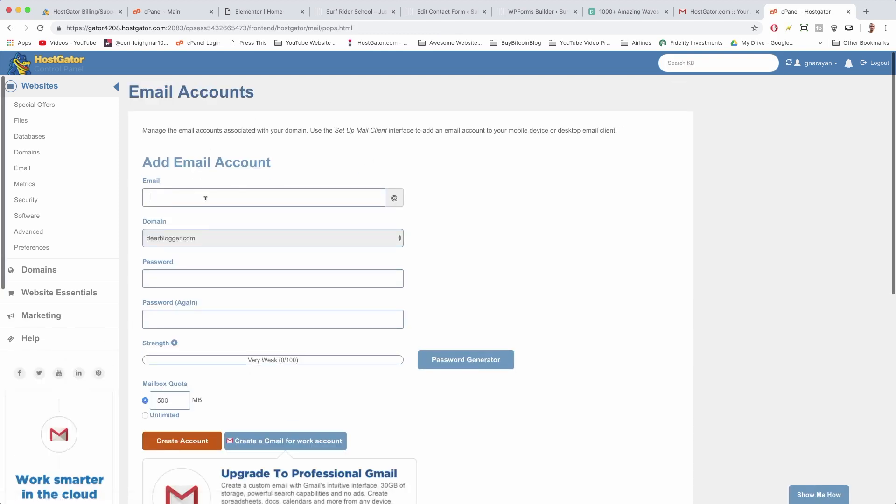
# Enter the new mailbox name and choose surfriderschool.com as its domain.
pyautogui.click(219, 243)
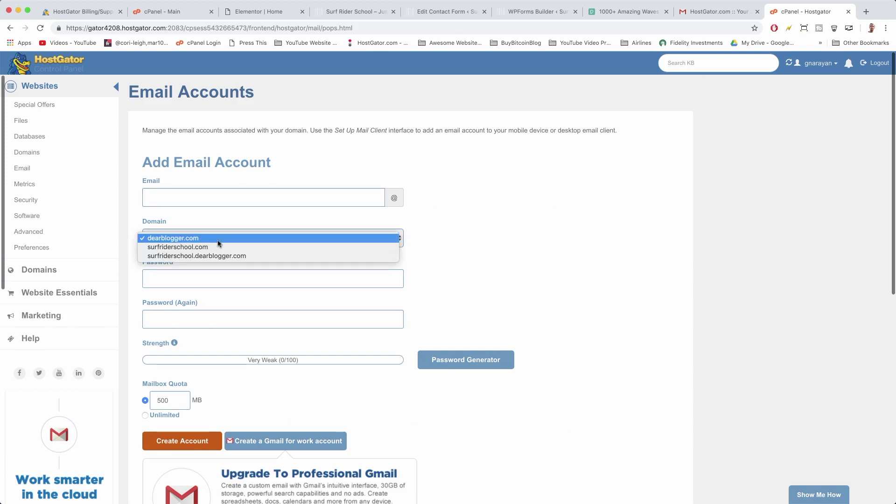
pyautogui.click(224, 239)
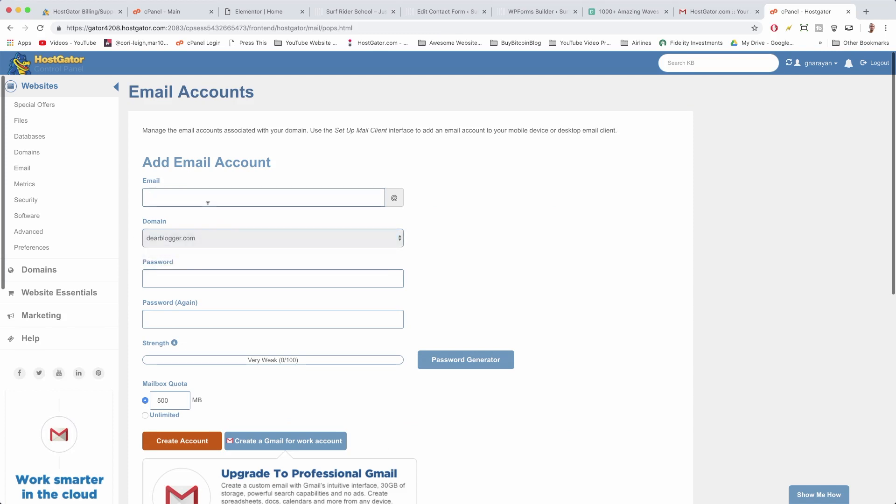
pyautogui.write('support')
pyautogui.press('BackSpace')
pyautogui.press('BackSpace')
pyautogui.press('BackSpace')
pyautogui.press('BackSpace')
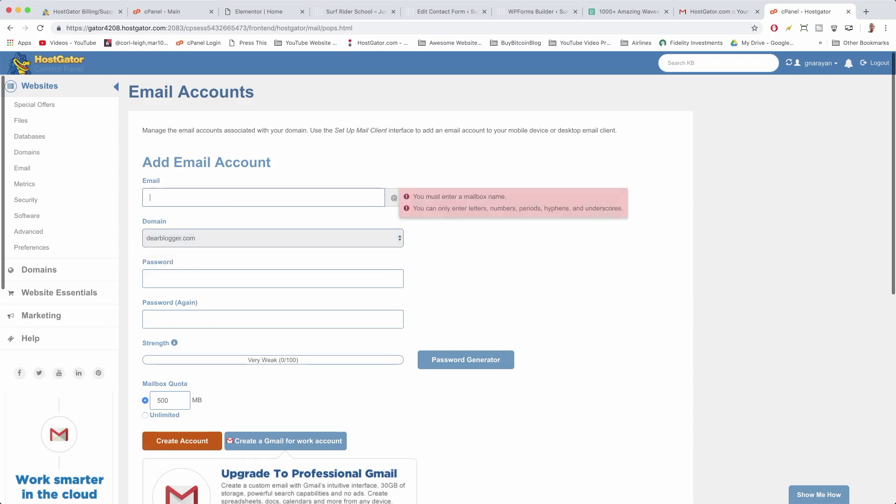
pyautogui.write('hel')
pyautogui.press('BackSpace')
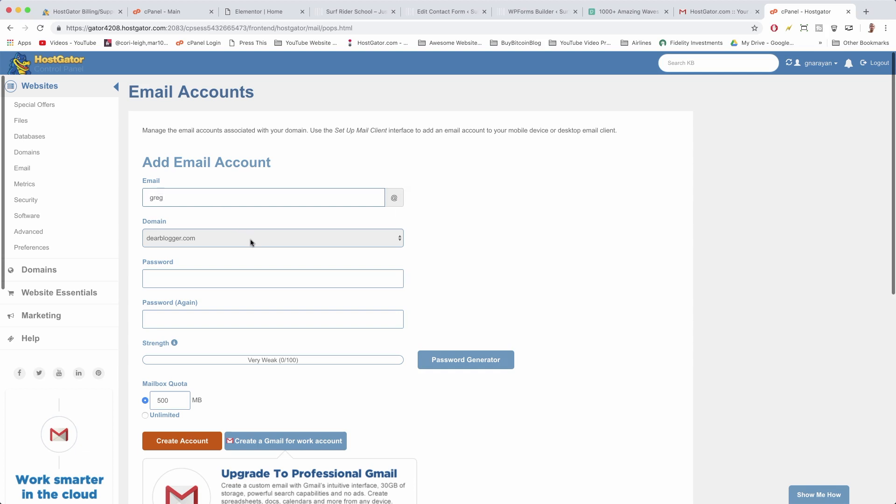
pyautogui.click(250, 241)
pyautogui.click(249, 249)
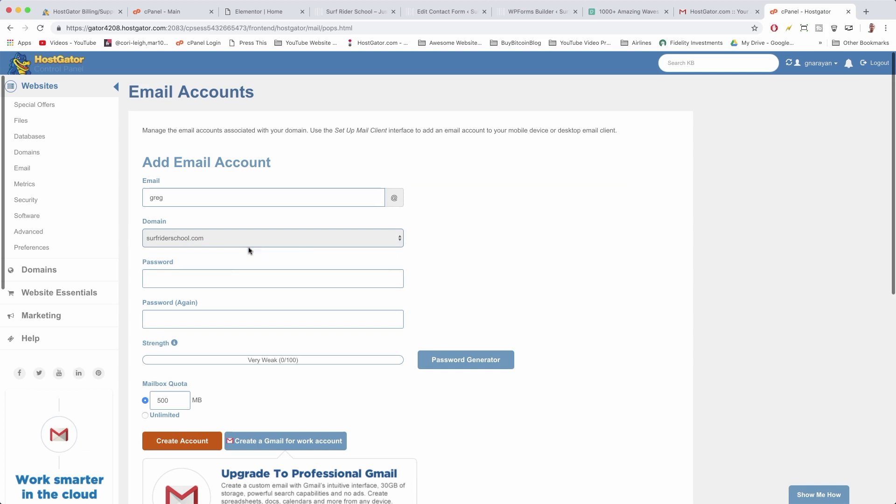
pyautogui.click(335, 240)
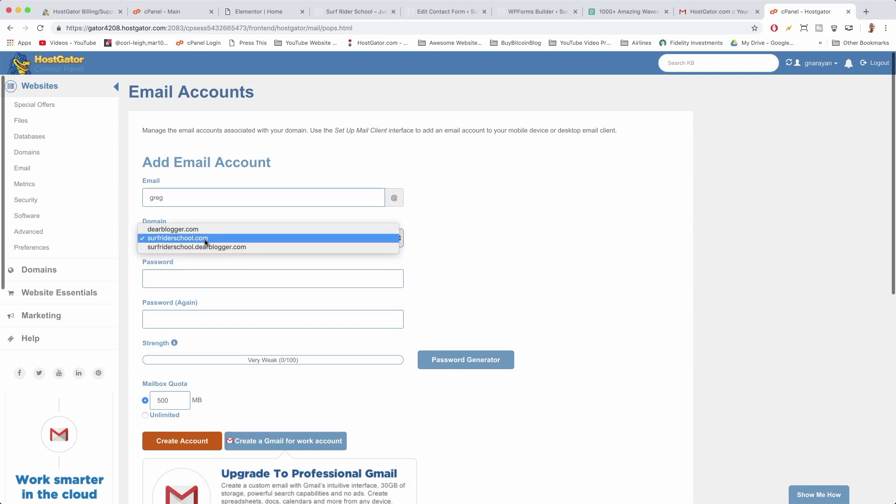
pyautogui.click(552, 236)
# Enter the password twice, set an unlimited quota, and create the account.
pyautogui.scroll(-1, 516, 240)
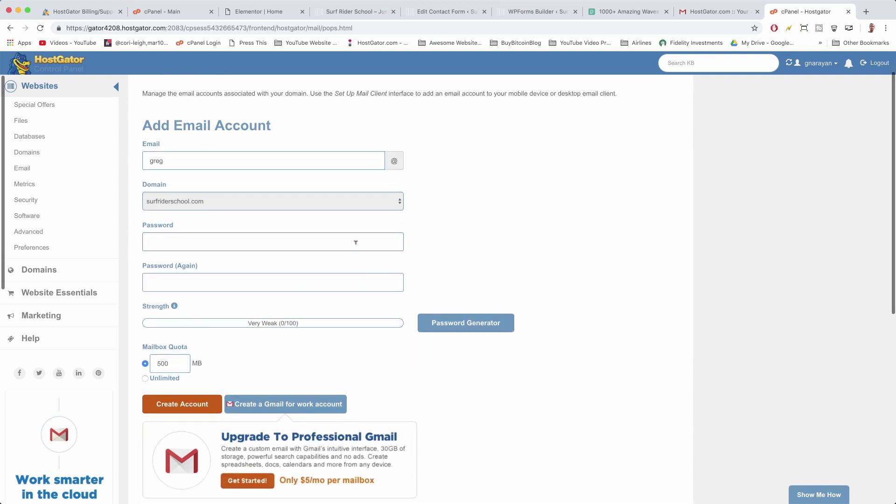
pyautogui.write('•••••••••••')
pyautogui.press('Tab')
pyautogui.write('•')
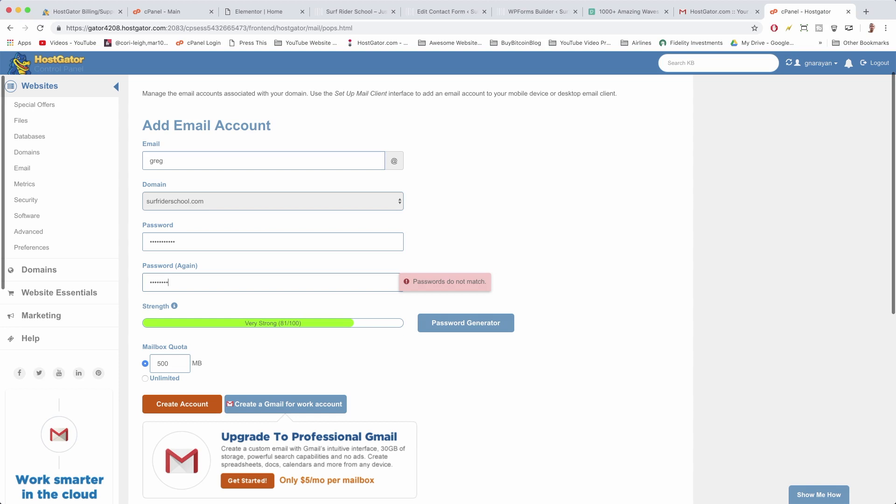
pyautogui.write('••••••••••')
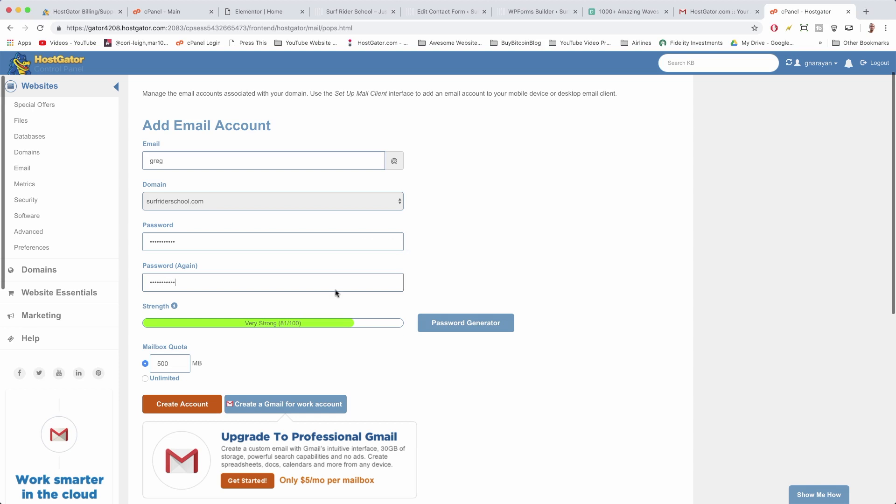
pyautogui.click(145, 378)
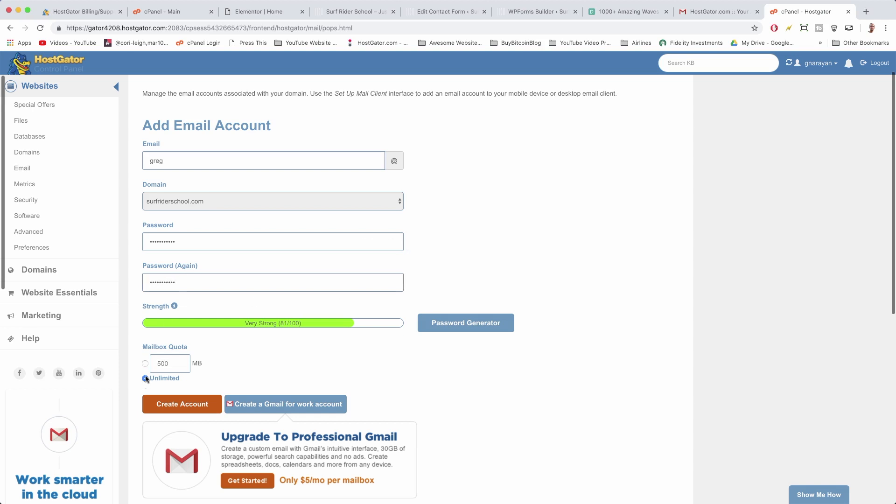
pyautogui.click(191, 405)
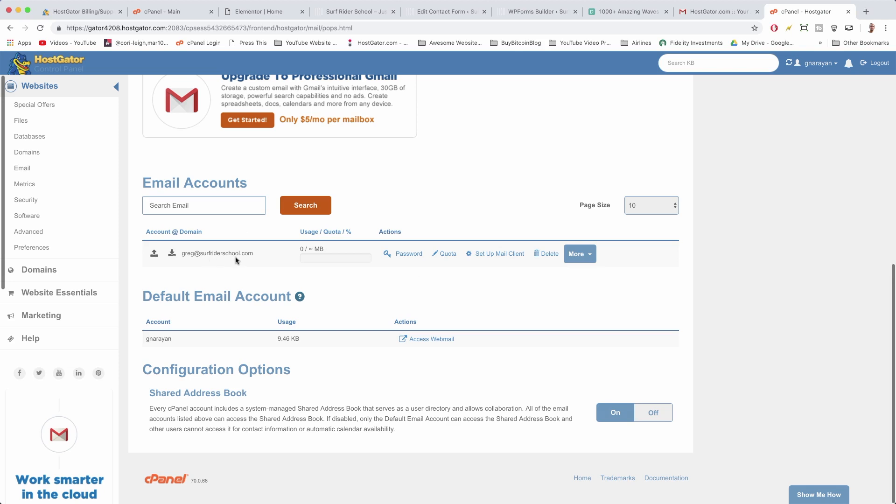
# Confirm the new surfriderschool.com mailbox is listed with 0 MB used, then return to Gmail.
pyautogui.click(714, 11)
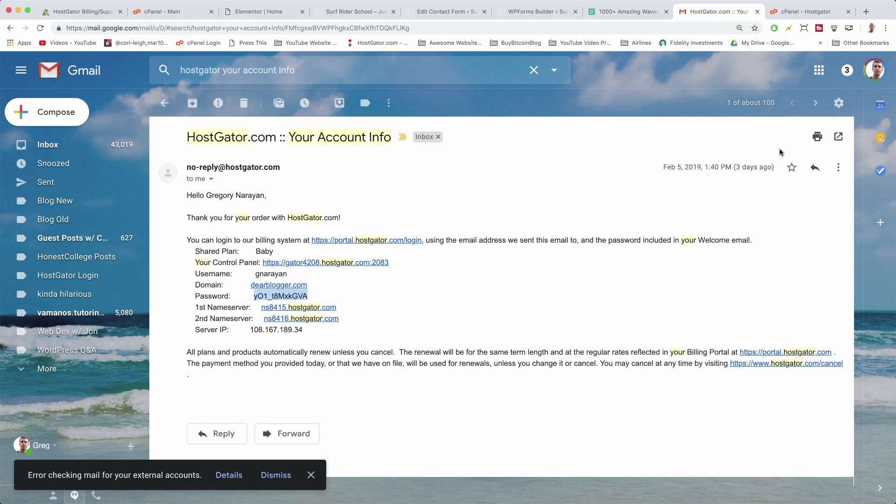
# Open Gmail's Accounts and Import settings and start adding an account under Check mail from other accounts.
pyautogui.click(839, 104)
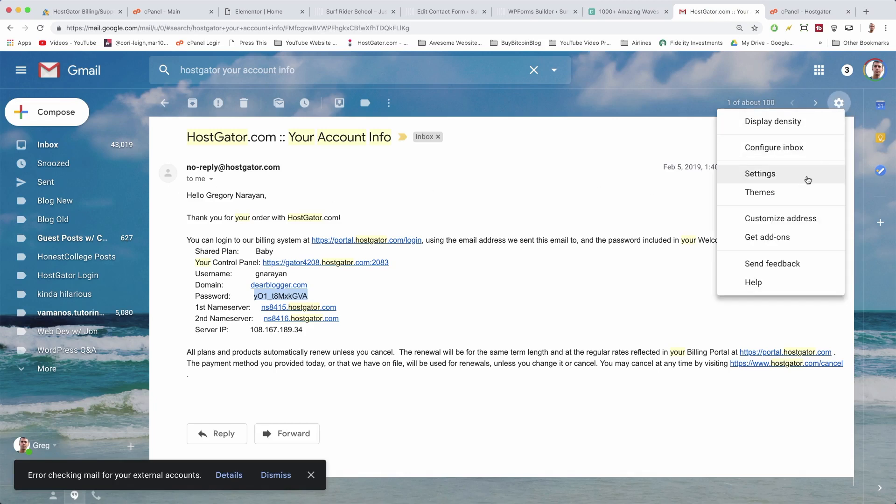
pyautogui.click(765, 174)
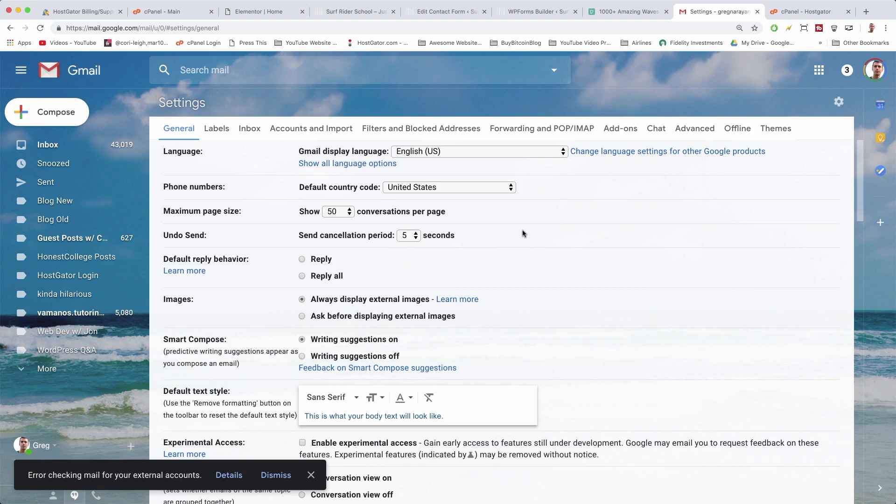
pyautogui.click(334, 134)
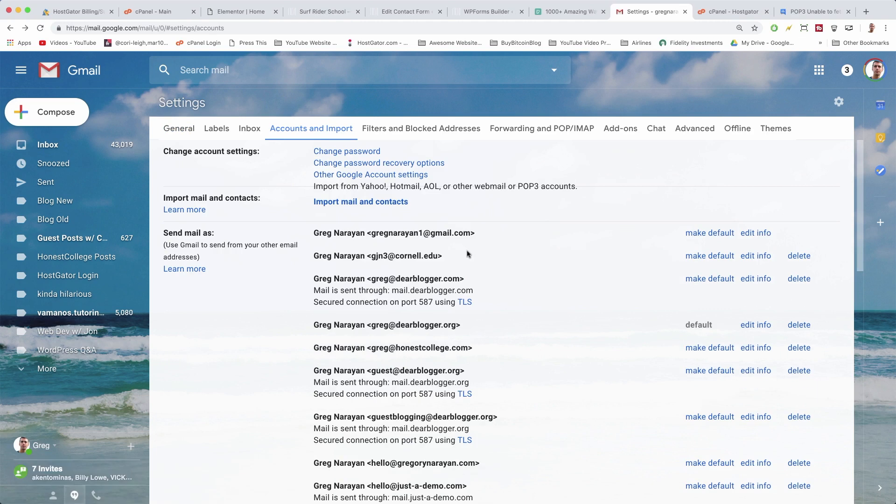
pyautogui.scroll(-3, 468, 253)
pyautogui.scroll(-10, 468, 254)
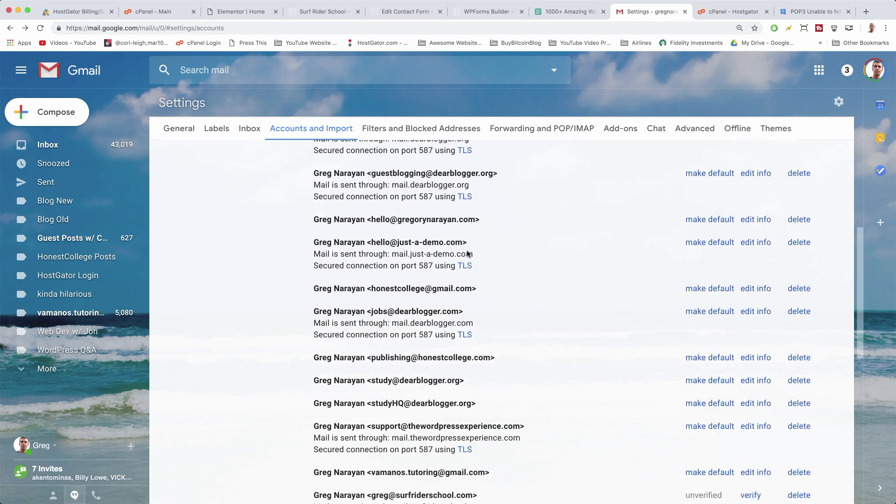
pyautogui.scroll(-2, 468, 254)
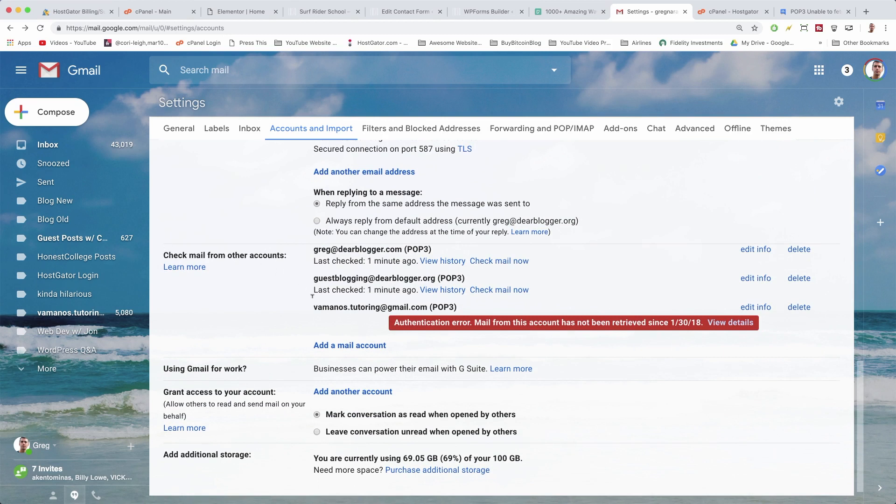
pyautogui.click(359, 345)
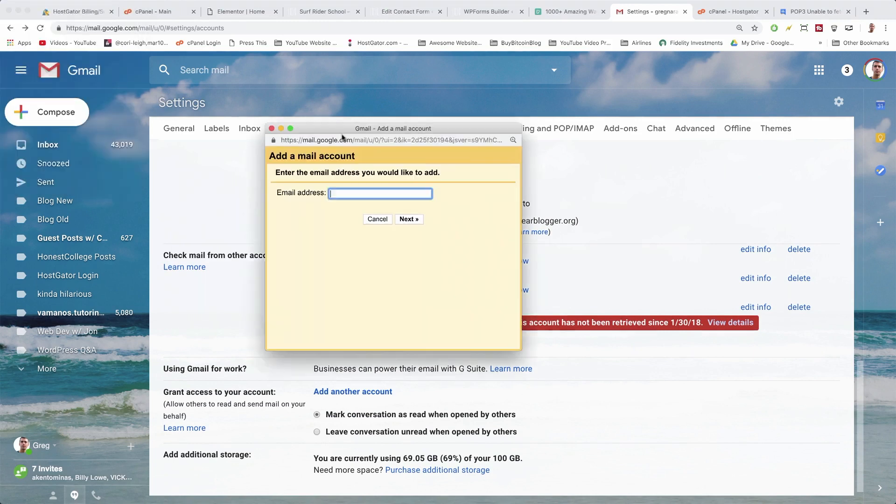
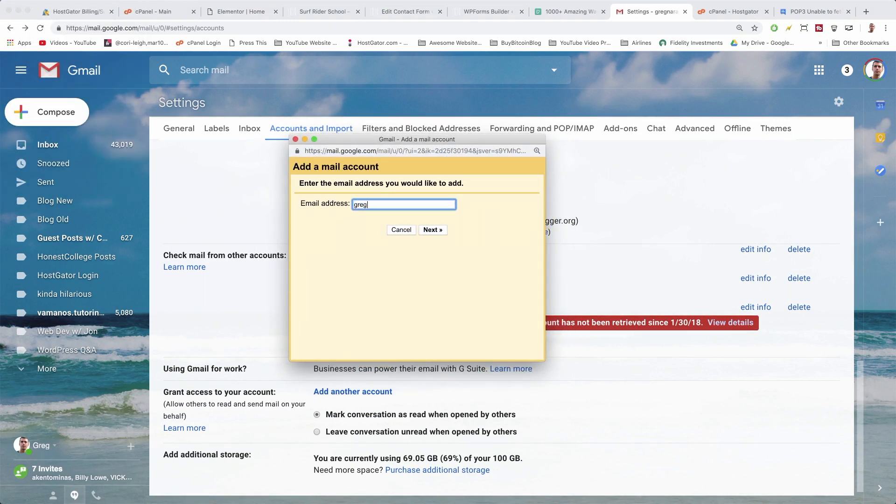
# Enter the surfriderschool.com address and choose importing emails via POP3.
pyautogui.click(432, 230)
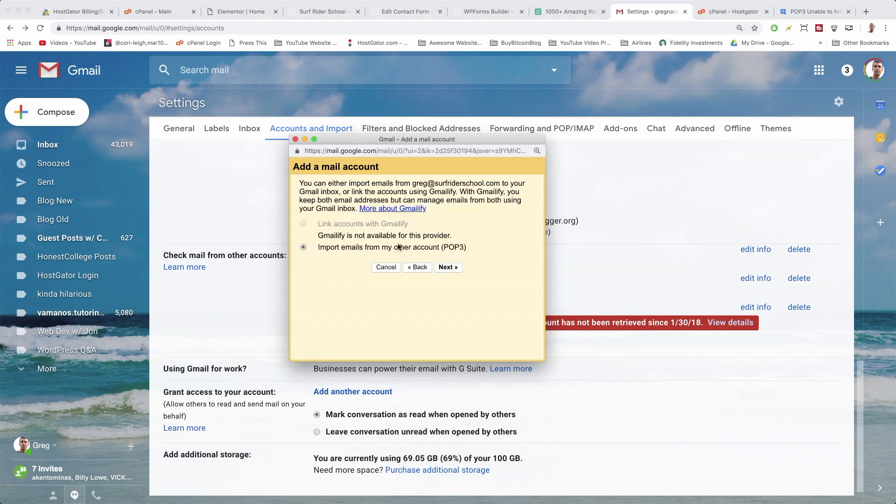
pyautogui.click(452, 269)
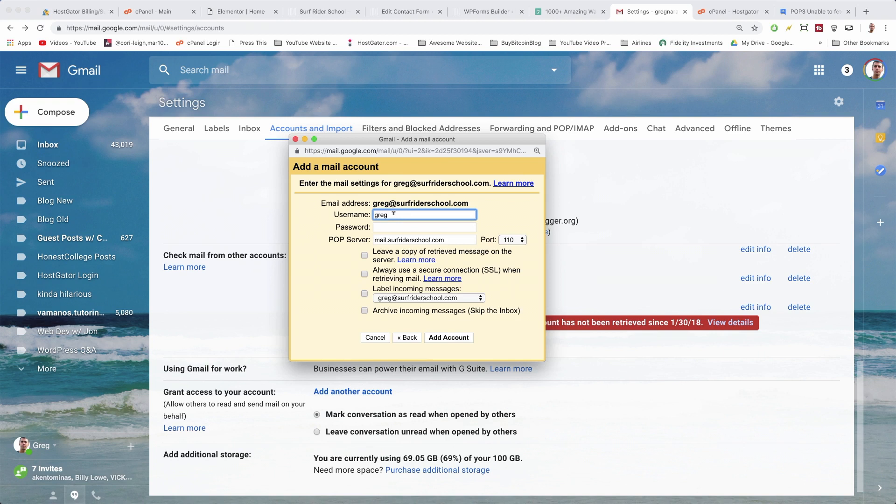
# Use the full address as username, enter the password, keep port 110, leave copies on server, and add the account.
pyautogui.write('@surfriderschool.com')
pyautogui.press('Tab')
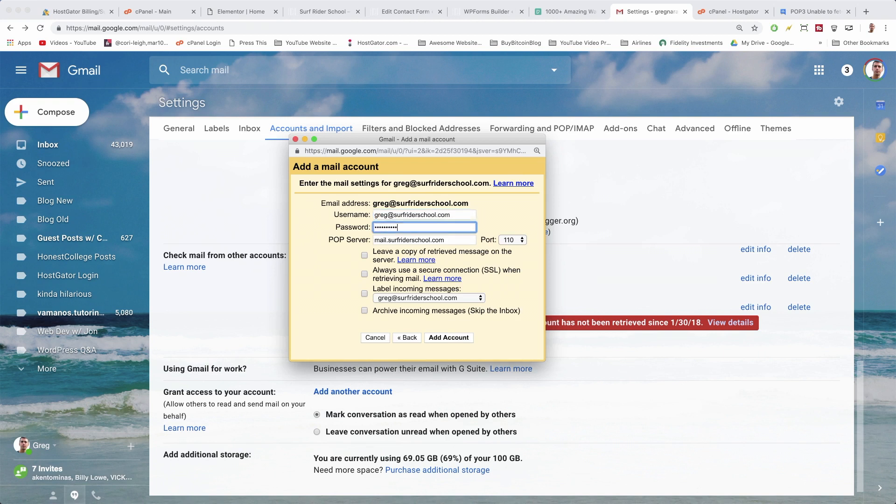
pyautogui.click(717, 17)
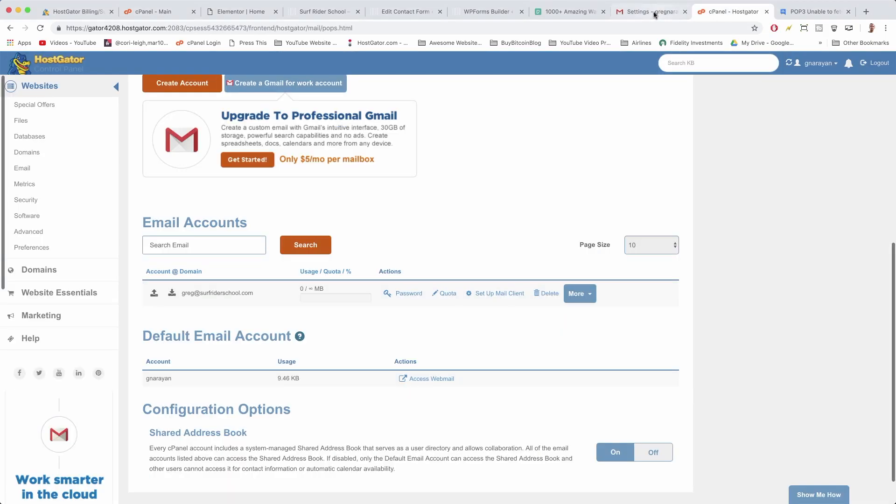
pyautogui.click(651, 14)
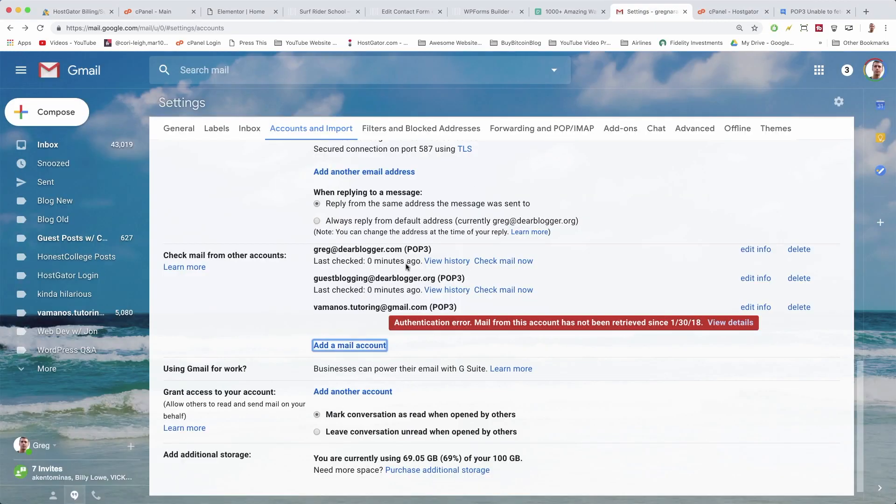
pyautogui.hotkey('ctrl', 'Up')
pyautogui.click(207, 101)
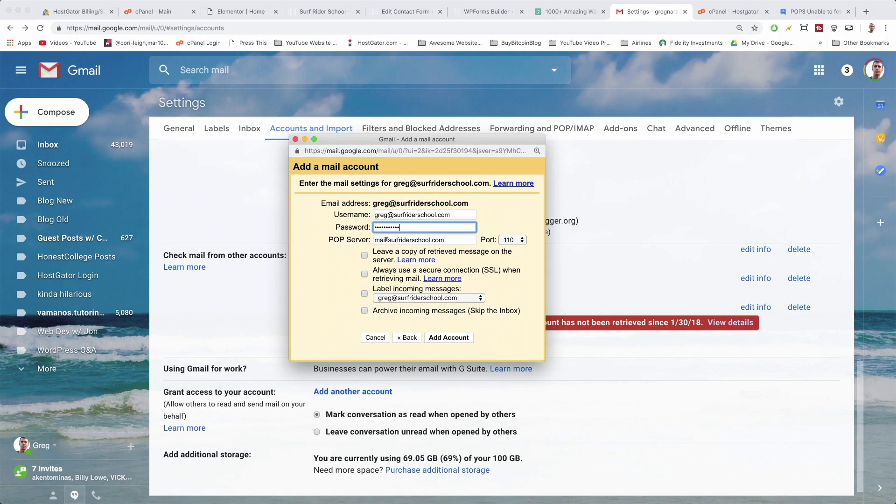
pyautogui.moveTo(387, 240); pyautogui.dragTo(445, 239)
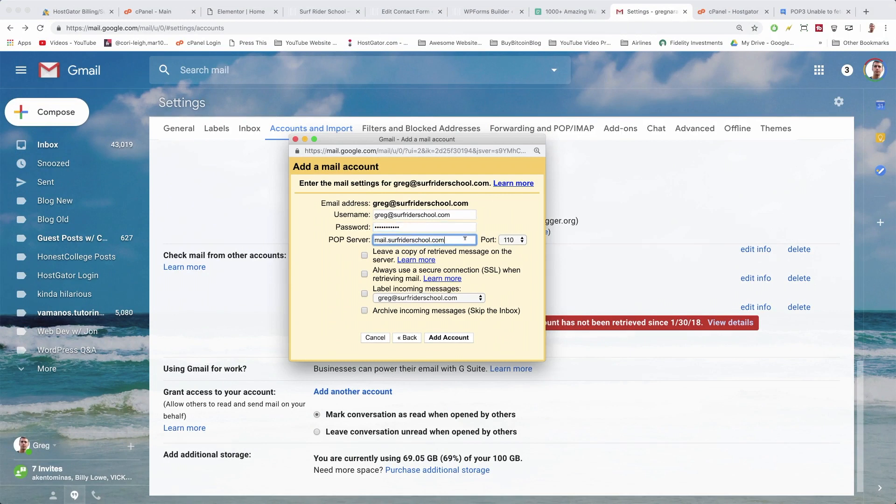
pyautogui.click(515, 241)
pyautogui.click(514, 239)
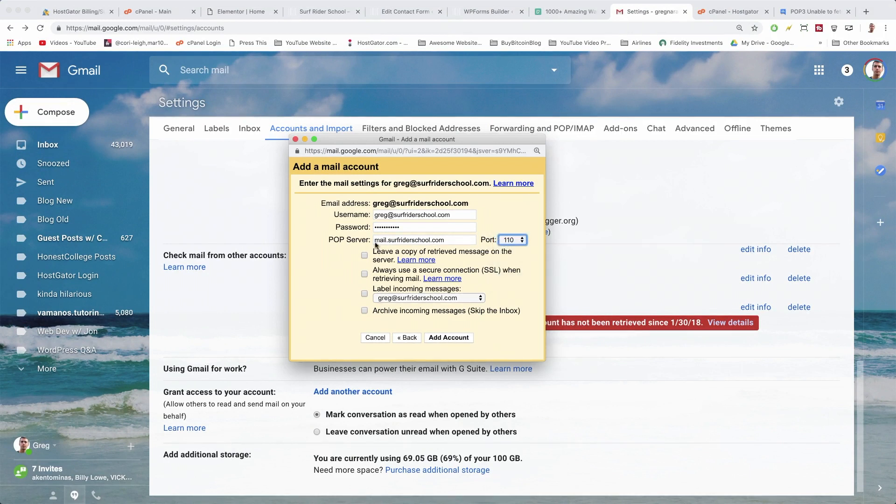
pyautogui.click(365, 255)
pyautogui.click(446, 338)
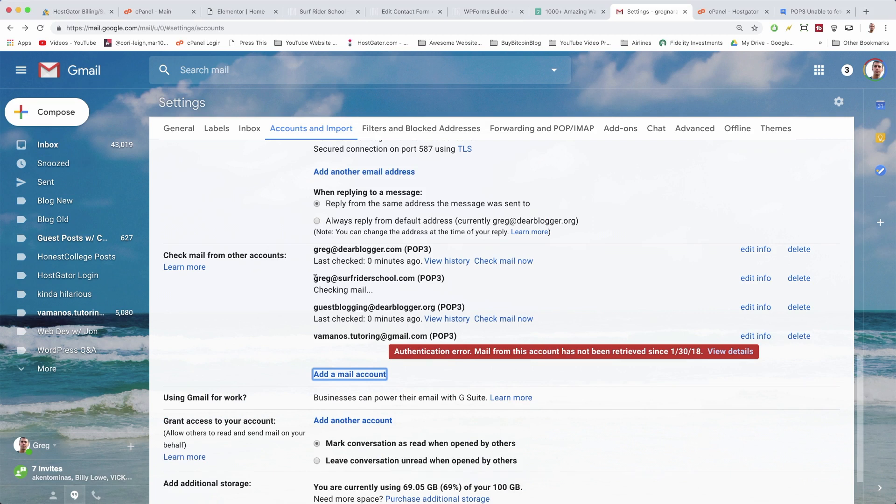
# Check that the surfriderschool.com POP3 account is listed and has fetched one mail.
pyautogui.moveTo(315, 278); pyautogui.dragTo(416, 275)
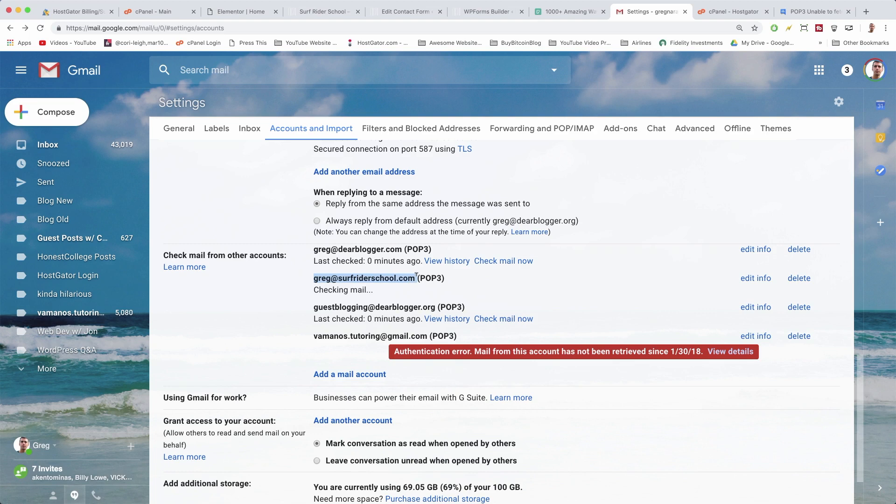
pyautogui.click(447, 279)
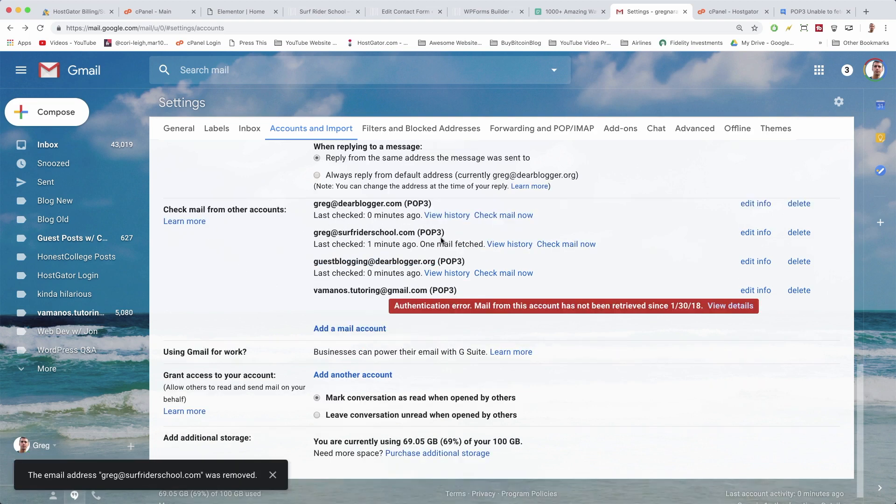
pyautogui.scroll(3, 440, 232)
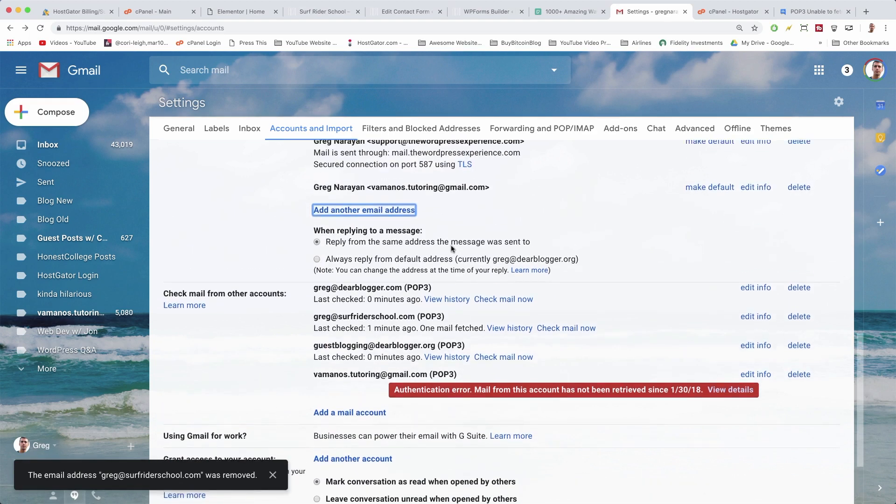
# Start adding another email address from the Send mail as section.
pyautogui.scroll(10, 369, 236)
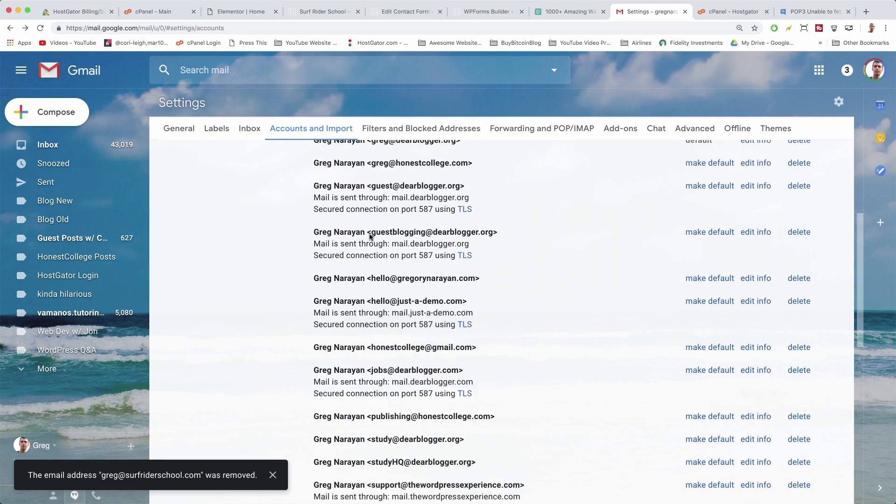
pyautogui.scroll(-8, 438, 268)
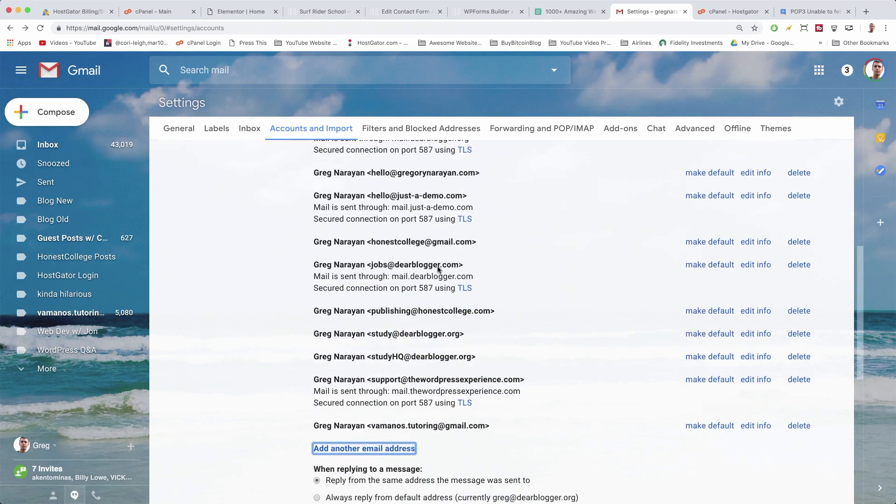
pyautogui.scroll(-1, 438, 266)
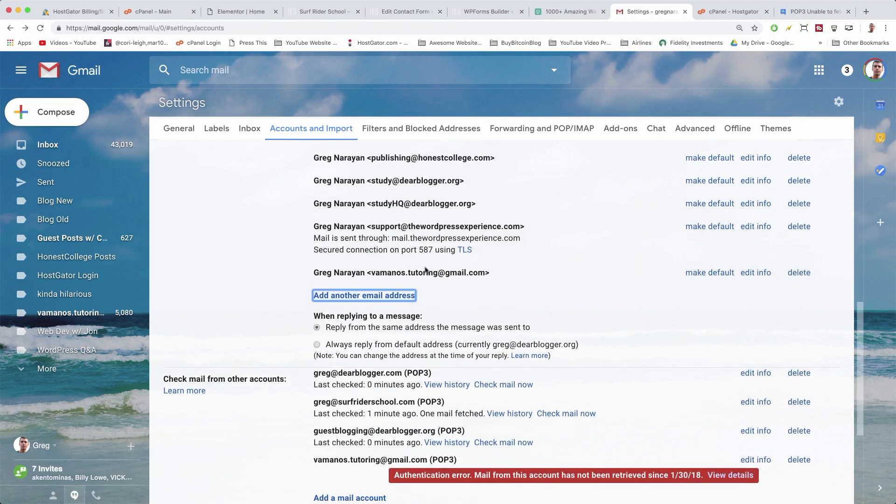
pyautogui.click(402, 296)
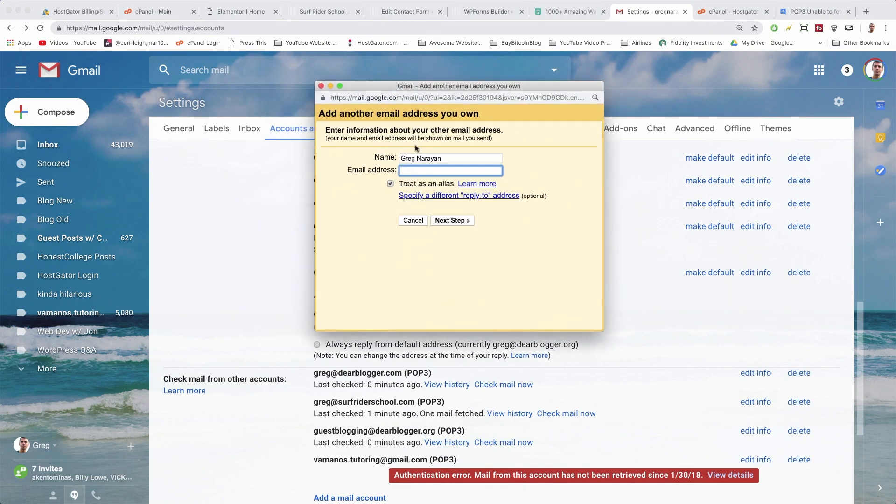
# Enter the surfriderschool.com sender address and continue to the SMTP settings.
pyautogui.click(412, 158)
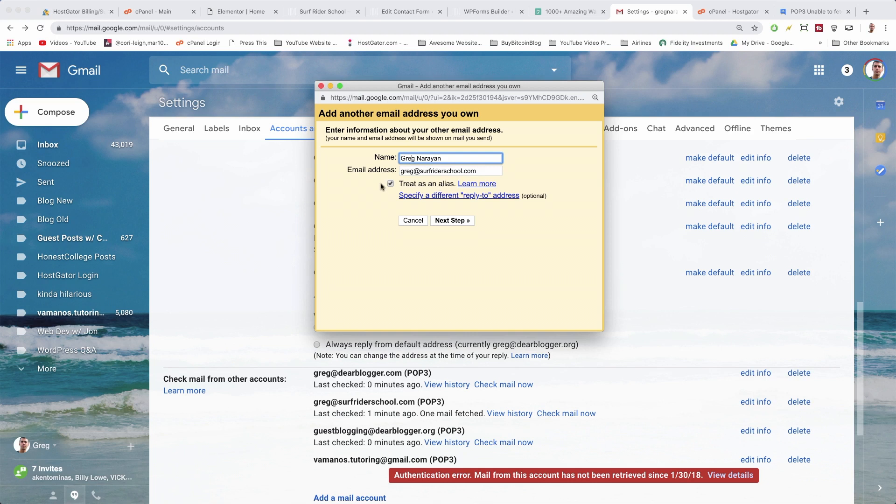
pyautogui.click(438, 222)
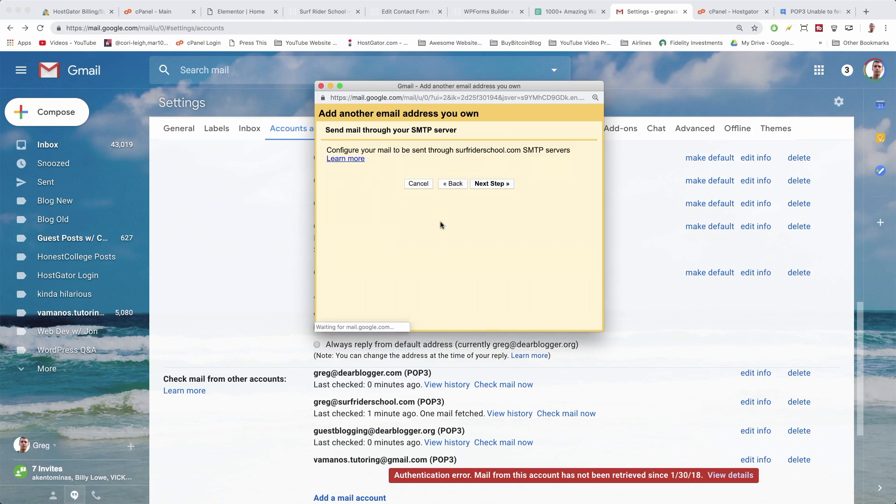
# Send through mail.surfriderschool.com on port 587 with the full address as username, and submit.
pyautogui.click(421, 189)
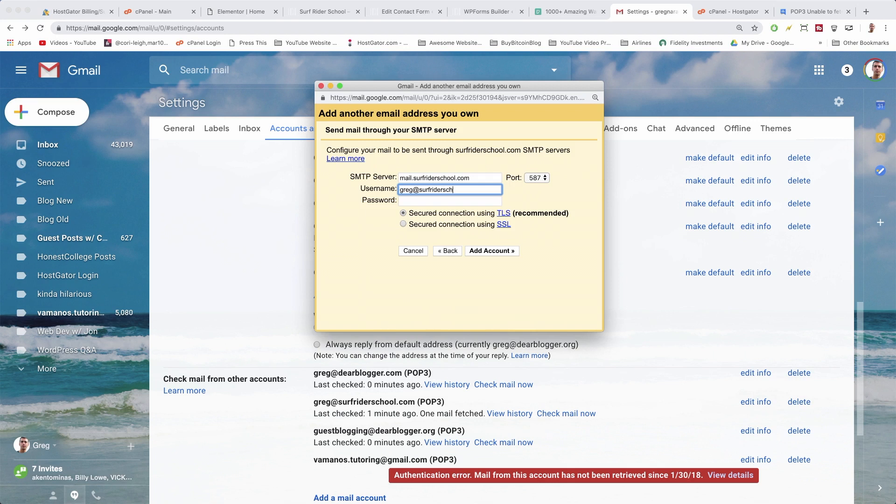
pyautogui.write('@surfriderschool.com')
pyautogui.press('Tab')
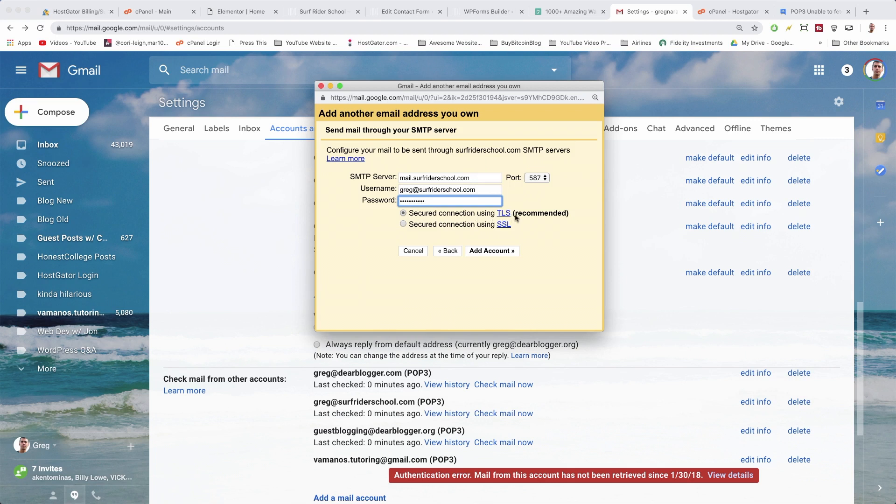
pyautogui.click(535, 178)
pyautogui.click(535, 178)
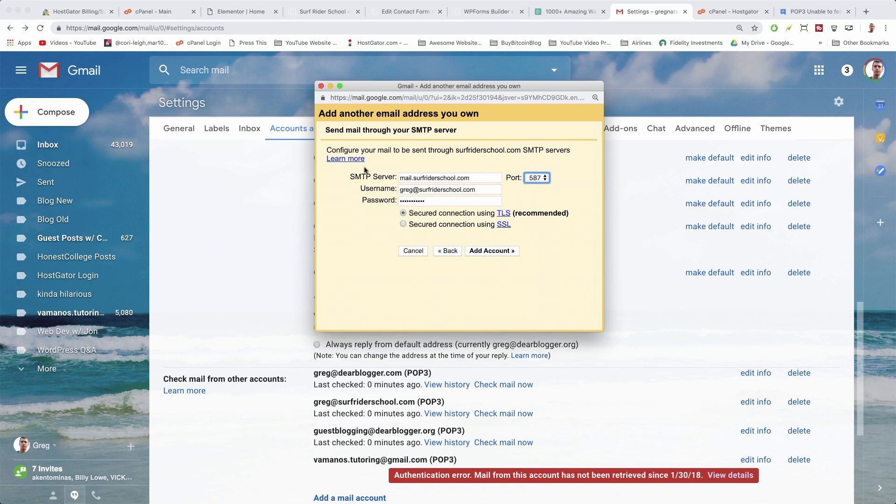
pyautogui.click(398, 177)
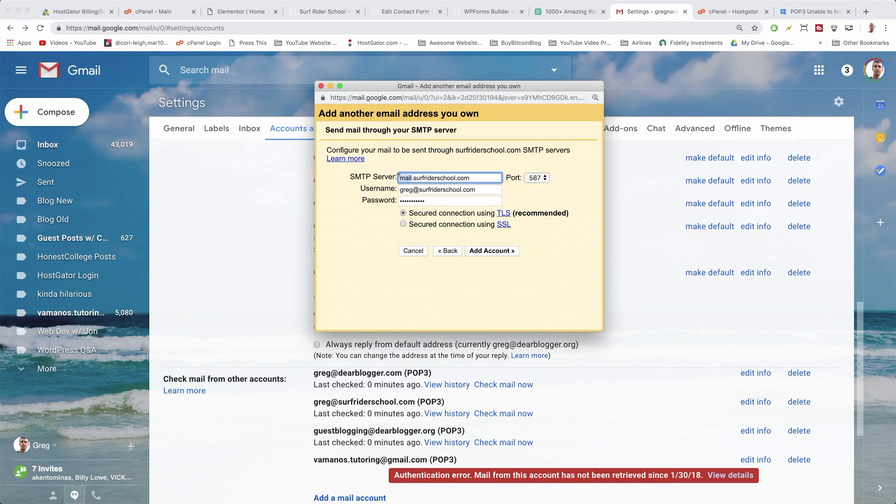
pyautogui.click(410, 178)
pyautogui.click(490, 251)
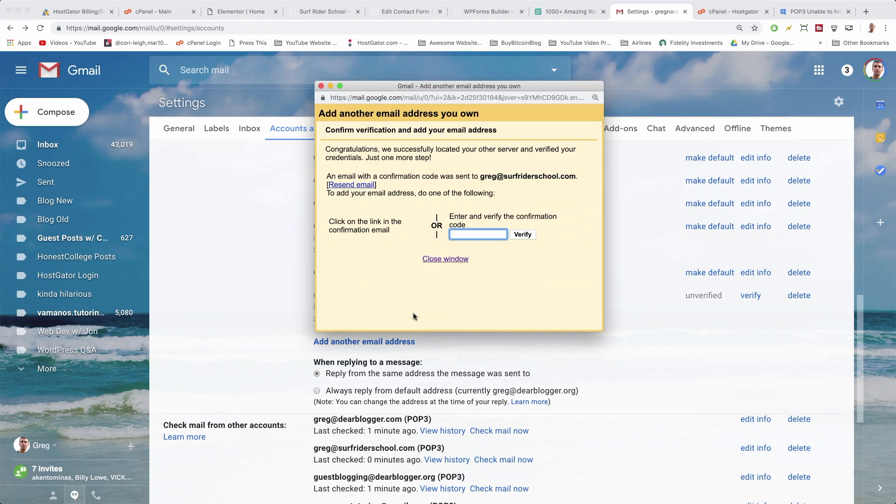
# Copy the confirmation code from Gmail's confirmation email in the inbox.
pyautogui.click(59, 144)
pyautogui.click(85, 146)
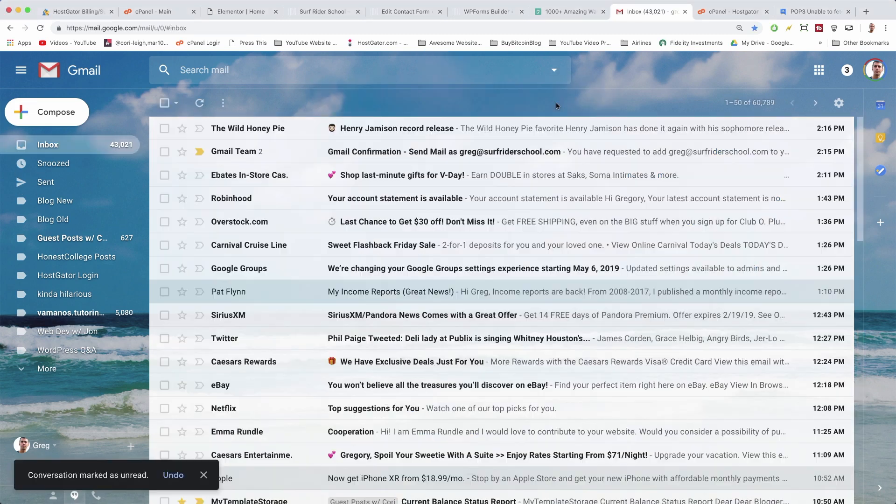
pyautogui.click(334, 155)
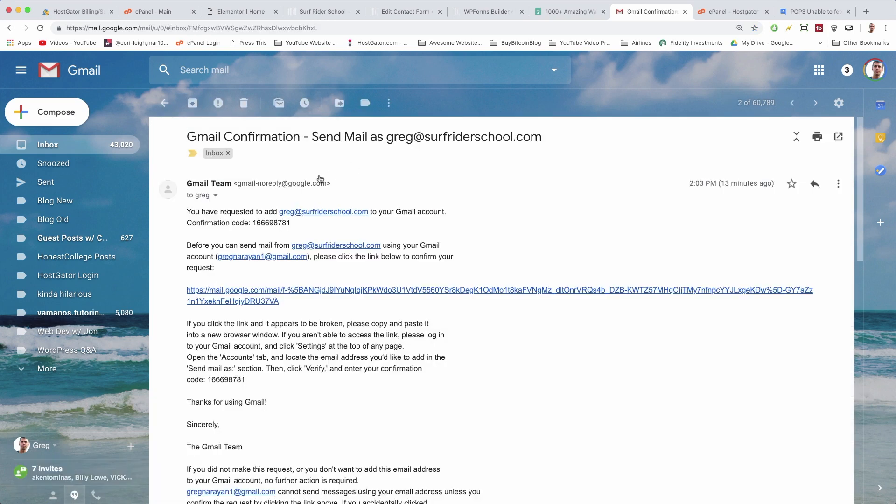
pyautogui.scroll(-10, 320, 179)
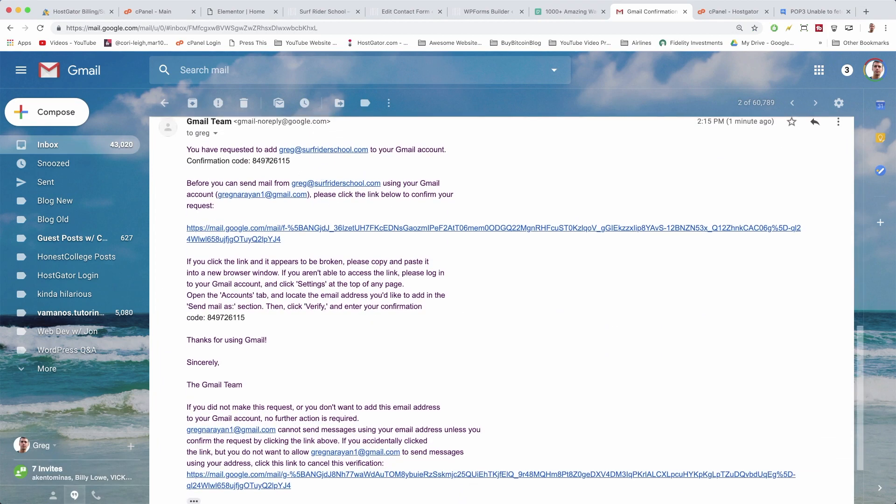
pyautogui.doubleClick(269, 160)
pyautogui.scroll(1, 264, 182)
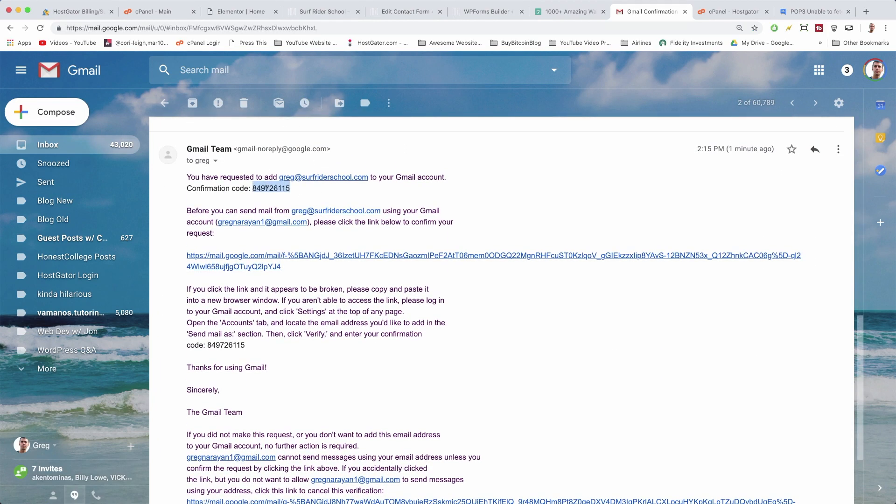
pyautogui.rightClick(267, 187)
pyautogui.click(280, 206)
# Paste the code into the verification popup, verify it, and open the full Settings page.
pyautogui.hotkey('ctrl', 'Up')
pyautogui.click(441, 107)
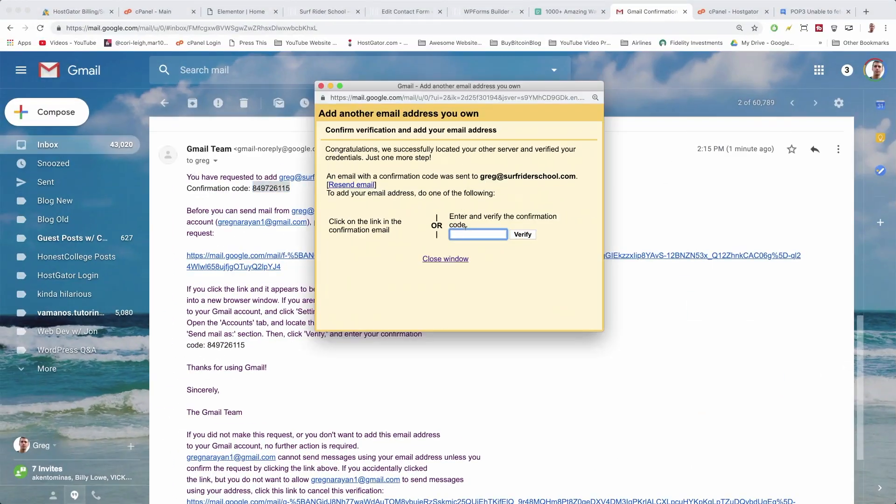
pyautogui.rightClick(464, 230)
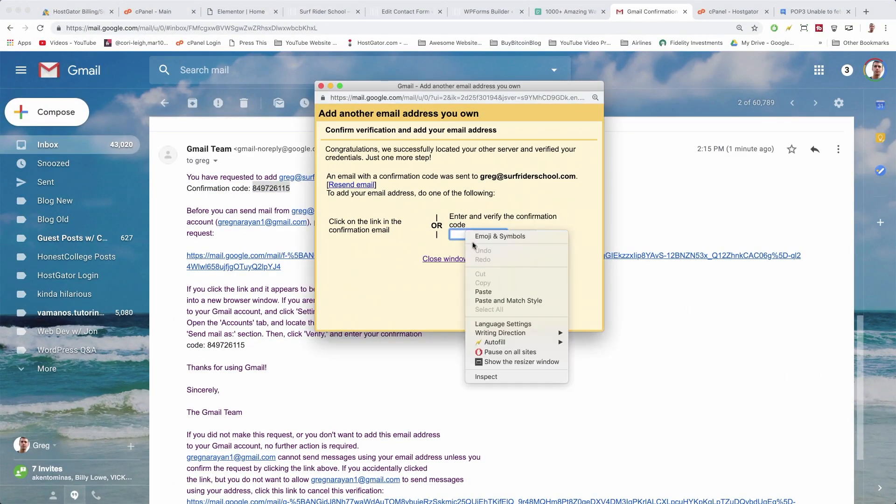
pyautogui.click(485, 292)
pyautogui.click(522, 235)
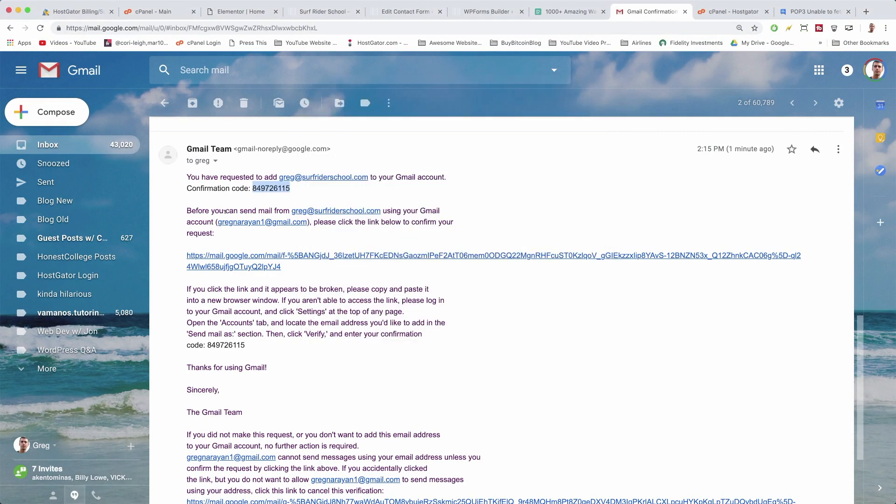
pyautogui.click(839, 103)
pyautogui.click(771, 172)
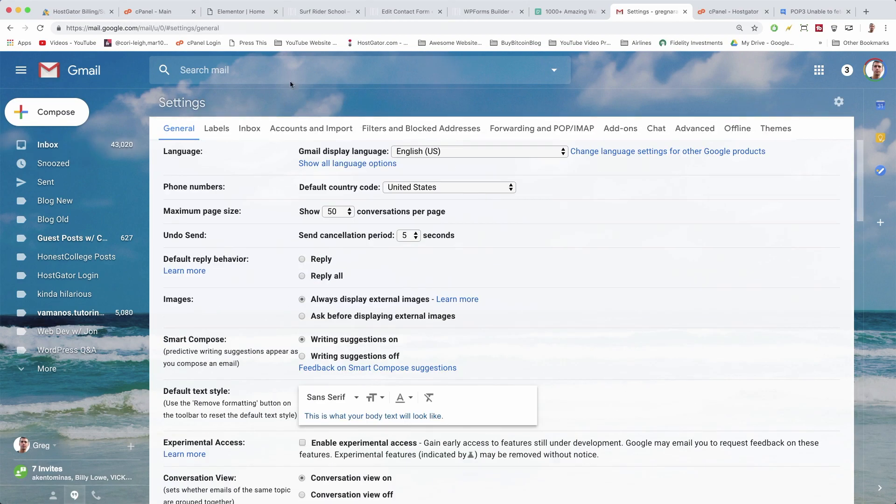
# After reviewing Accounts and Import, address a new email from the personal Gmail address to the surf school address.
pyautogui.click(311, 135)
pyautogui.scroll(-10, 412, 210)
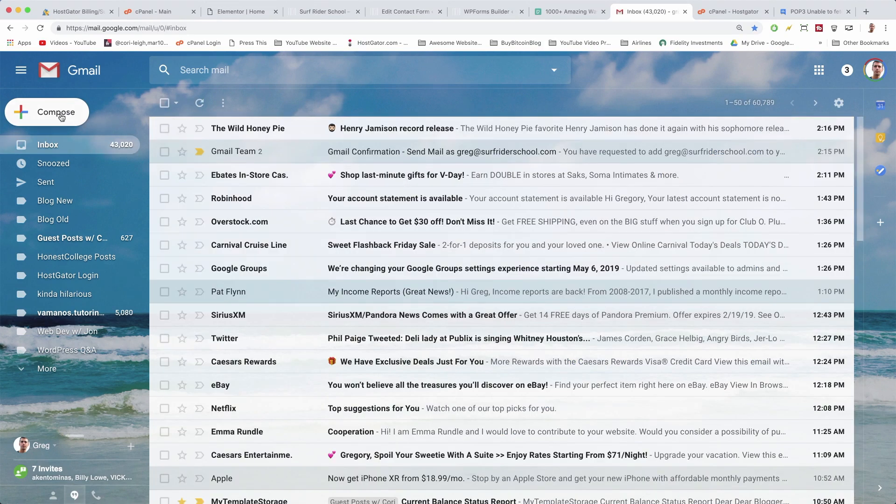
pyautogui.click(61, 117)
pyautogui.click(658, 134)
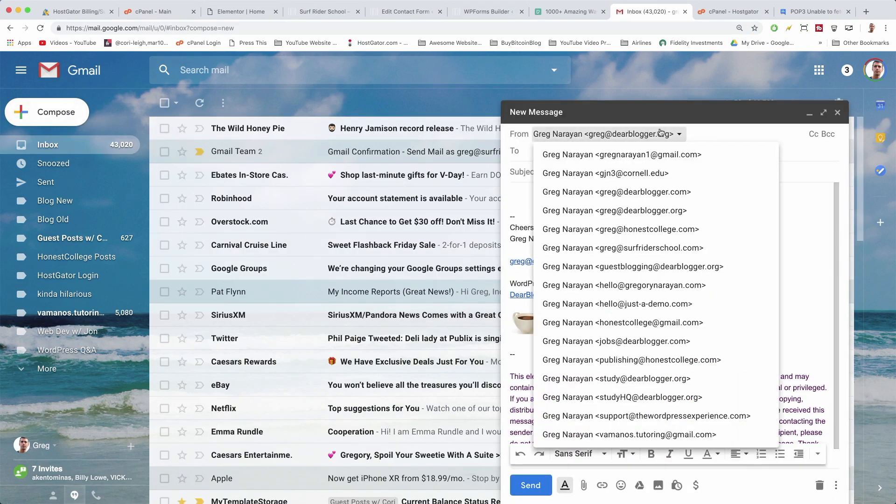
pyautogui.click(657, 154)
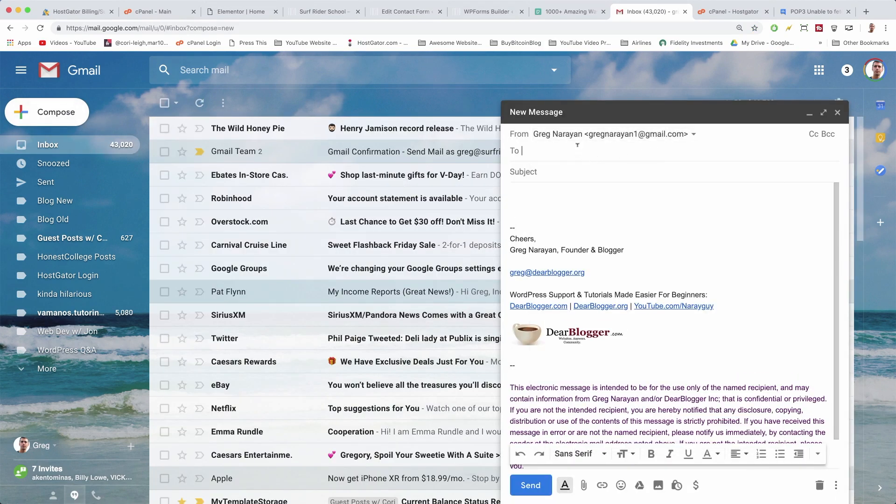
pyautogui.click(577, 145)
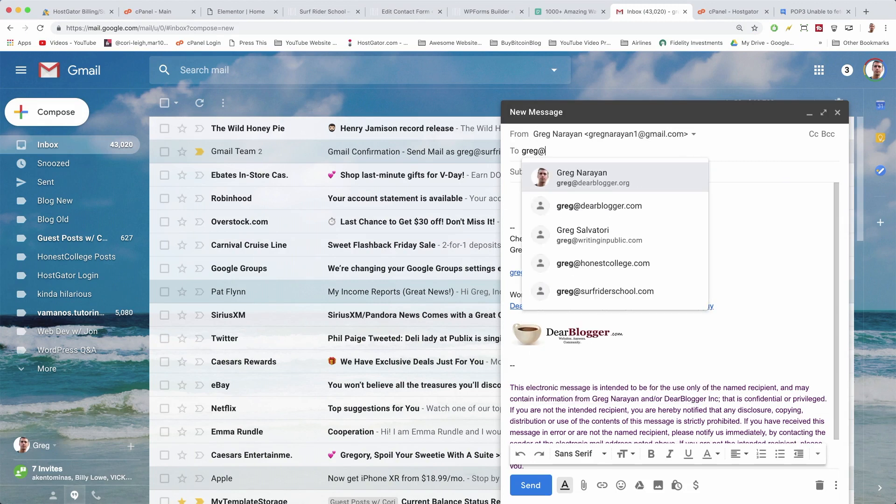
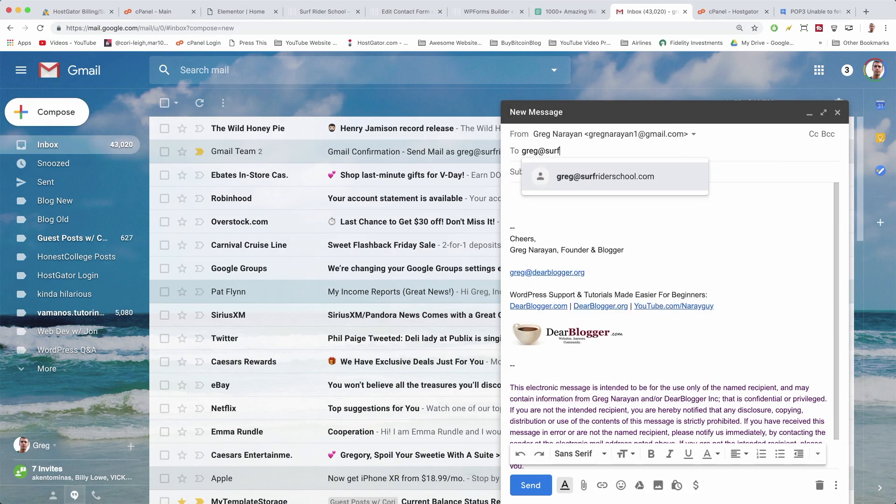
pyautogui.click(584, 177)
# Give the email subject 'test' and body 'test ema', then send it.
pyautogui.click(544, 171)
pyautogui.write('test')
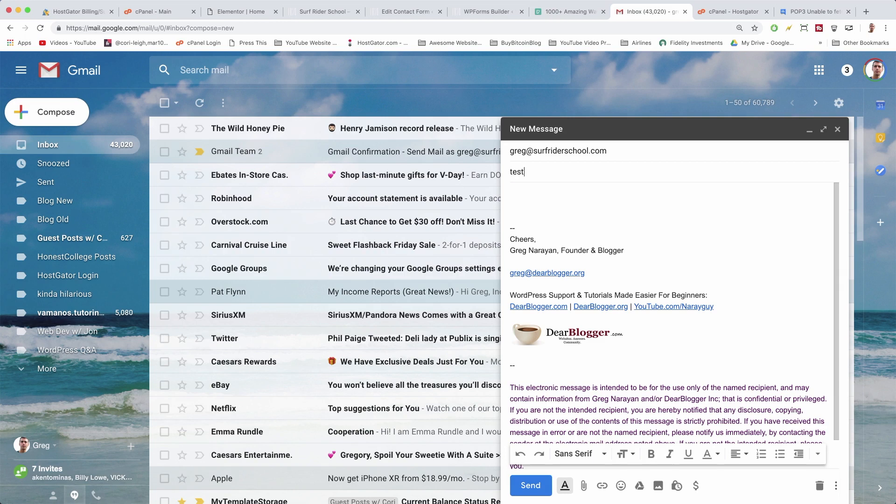
pyautogui.press('Tab')
pyautogui.write('test ema')
pyautogui.click(525, 484)
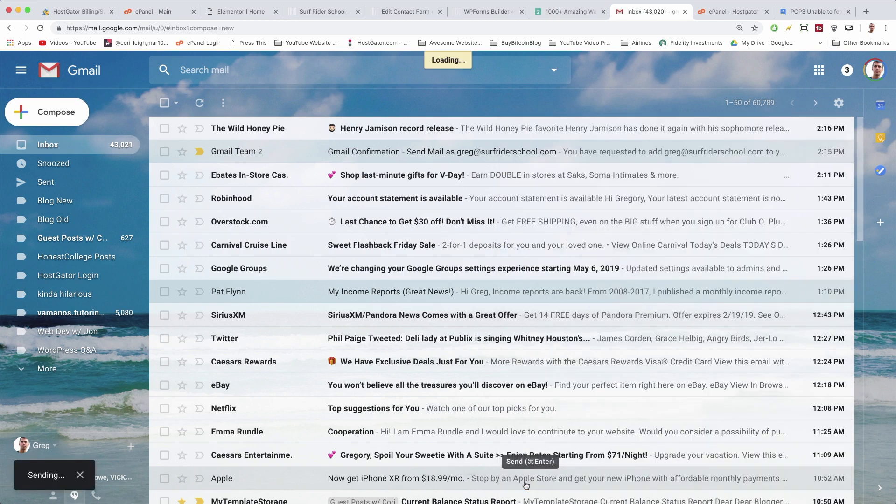
# Open the received 'test' message, check its recipient details, and return to the inbox.
pyautogui.click(329, 128)
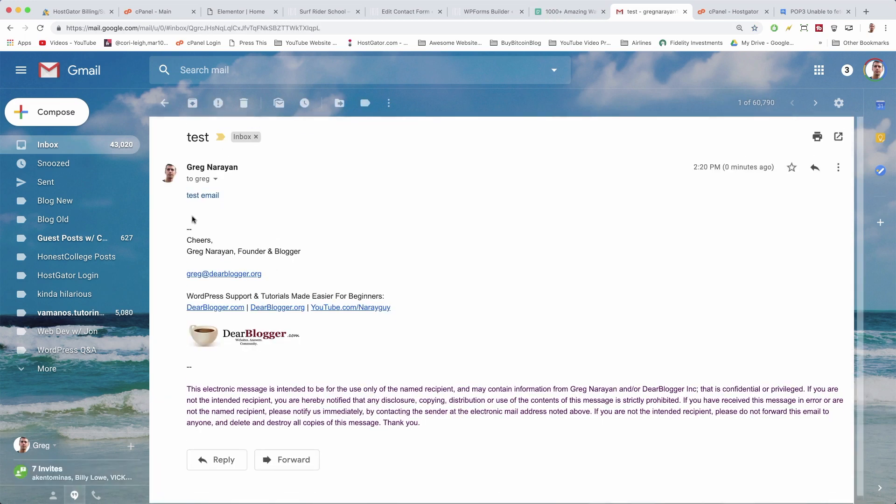
pyautogui.click(216, 178)
pyautogui.click(461, 269)
pyautogui.click(51, 145)
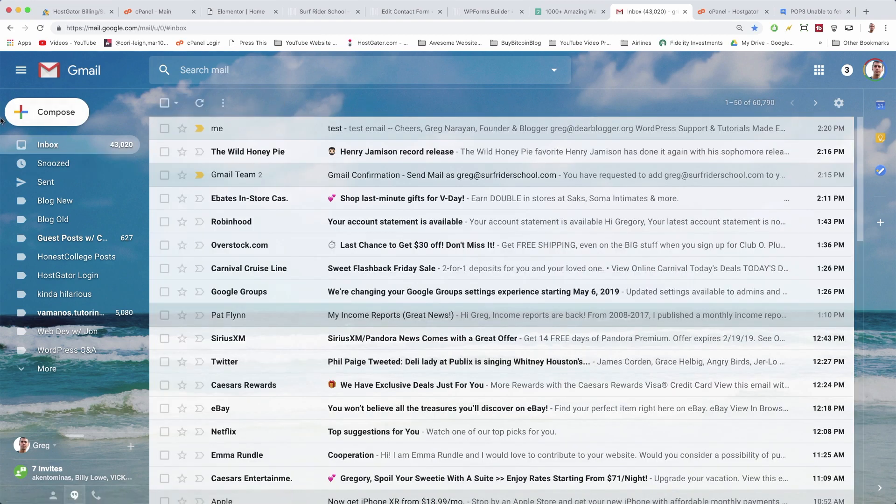
# Address a new email from the surf school address to the personal Gmail address.
pyautogui.click(32, 116)
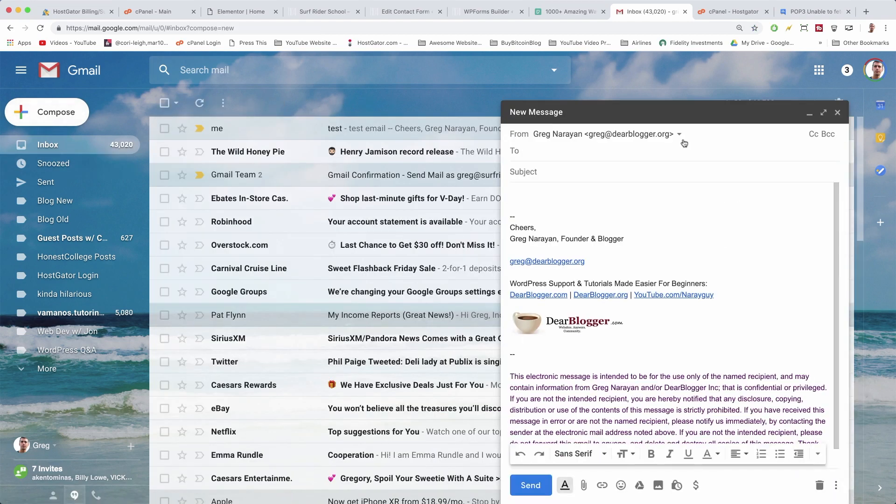
pyautogui.click(654, 133)
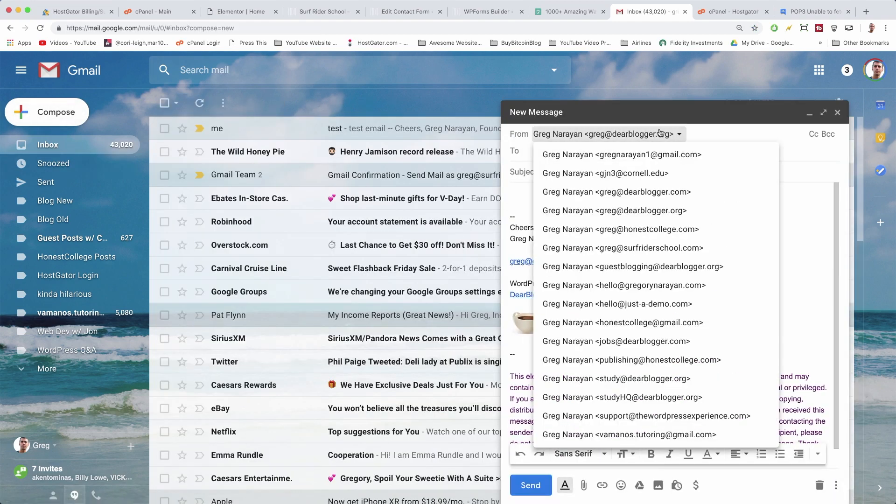
pyautogui.click(642, 248)
pyautogui.click(548, 151)
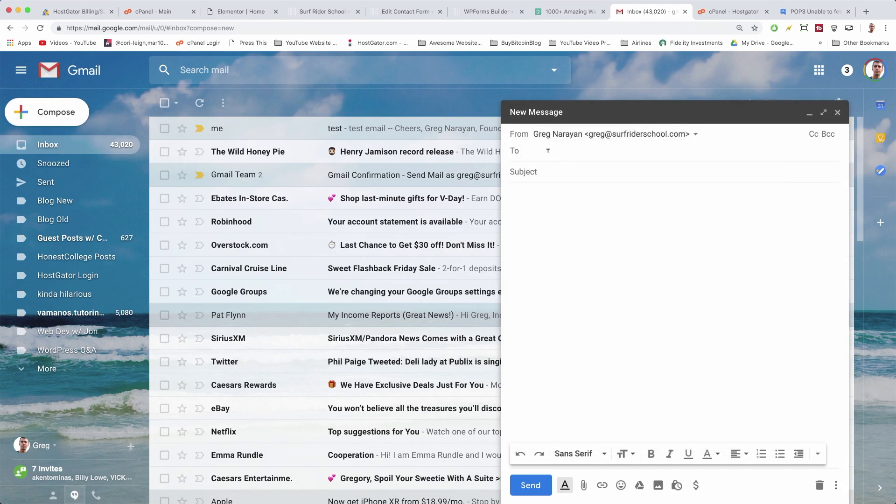
pyautogui.write('gmail.')
pyautogui.press('BackSpace')
pyautogui.press('BackSpace')
pyautogui.press('BackSpace')
pyautogui.press('BackSpace')
pyautogui.press('BackSpace')
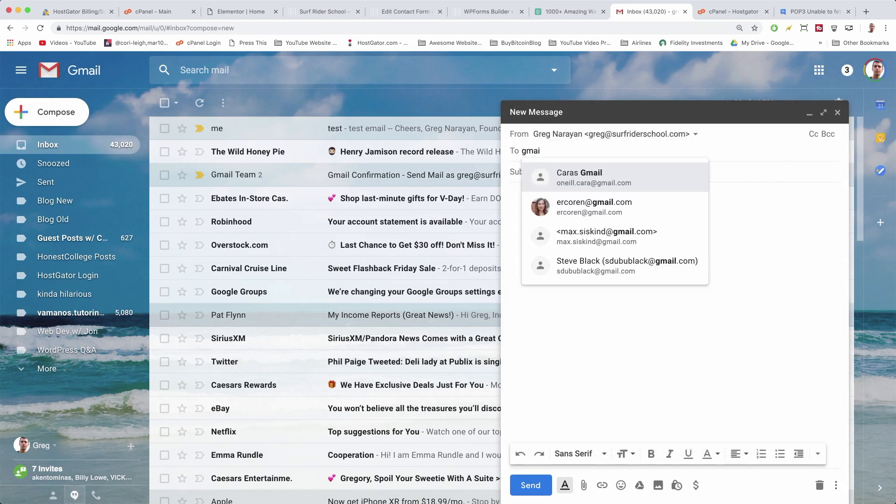
pyautogui.press('BackSpace')
pyautogui.write('gre')
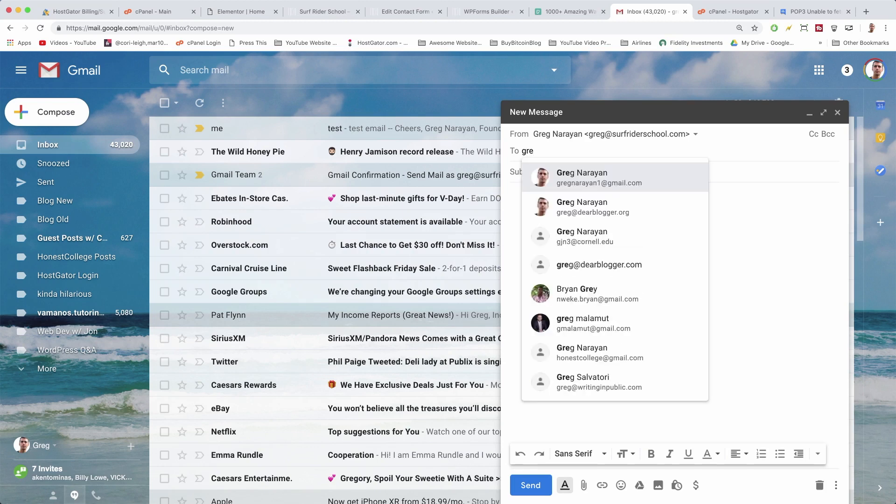
pyautogui.click(565, 176)
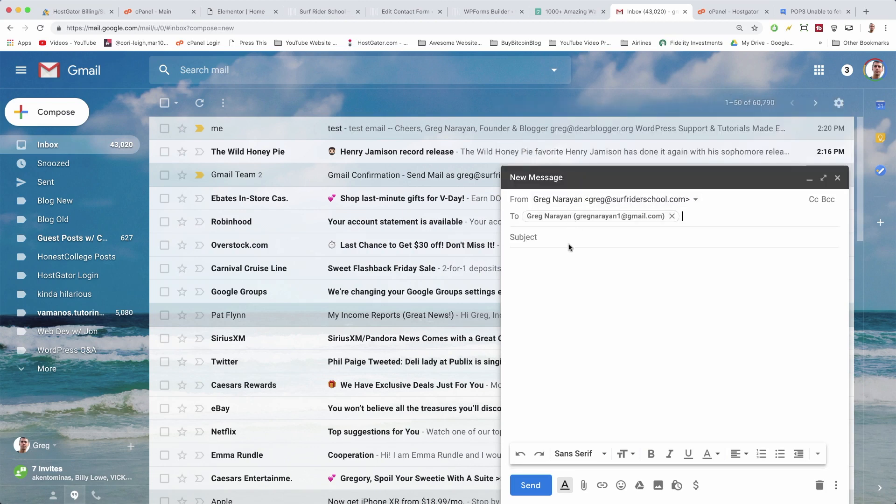
# Send it with subject 'test the other way' and open the received message.
pyautogui.click(551, 232)
pyautogui.write('test the ot')
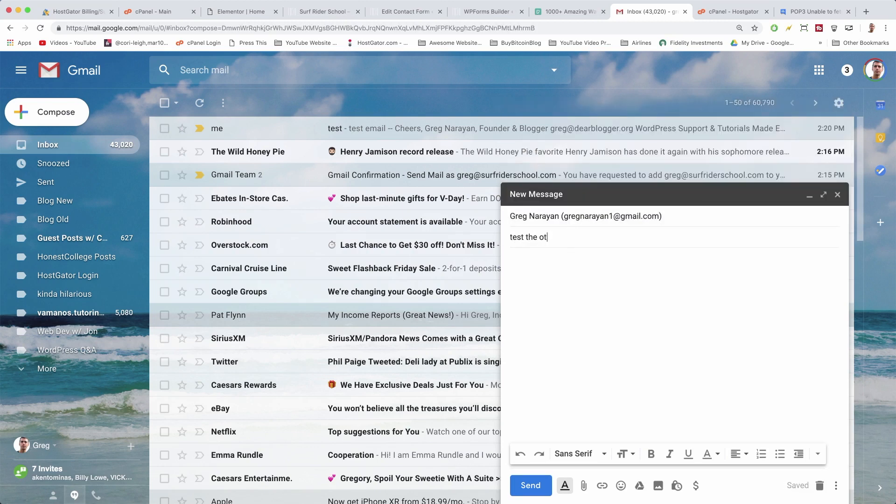
pyautogui.write('her way')
pyautogui.click(532, 260)
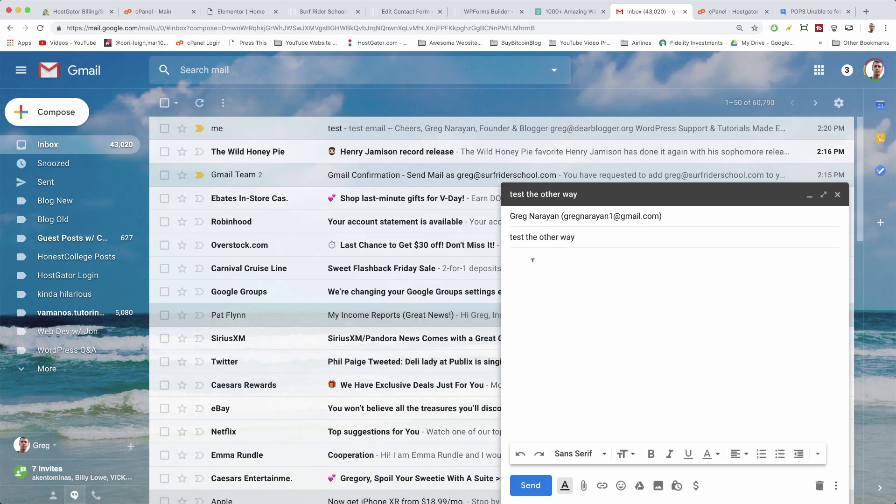
pyautogui.click(527, 484)
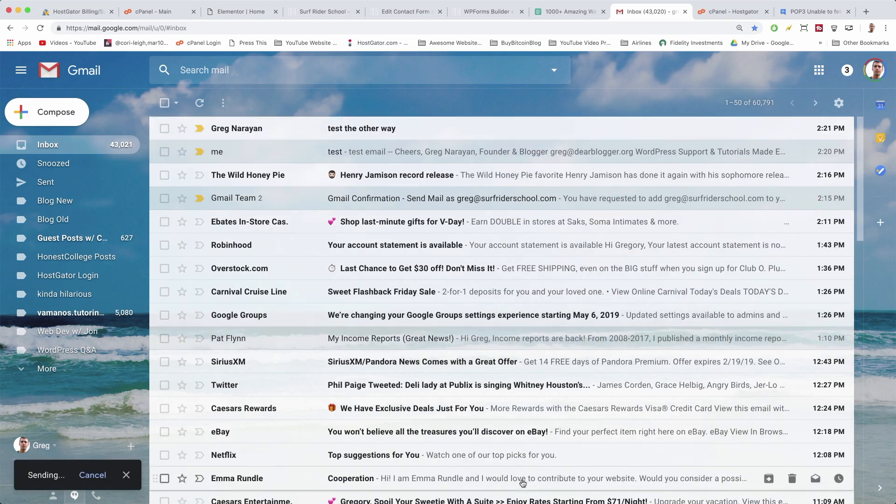
pyautogui.click(364, 136)
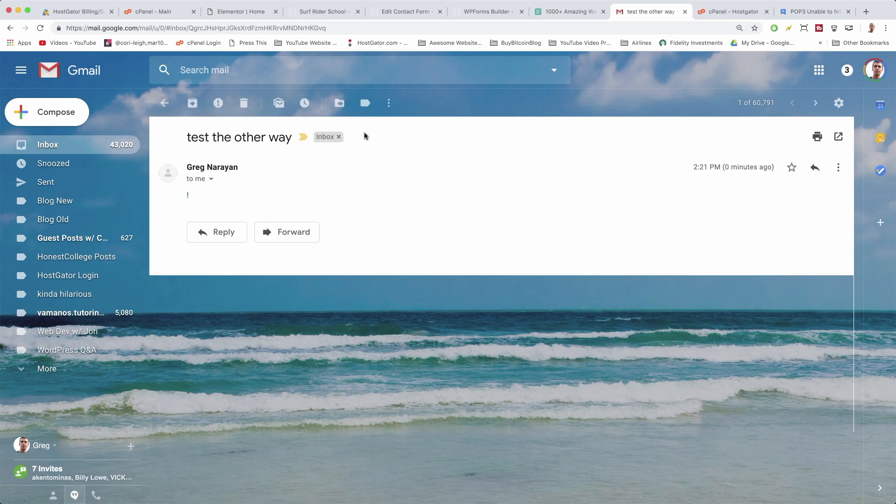